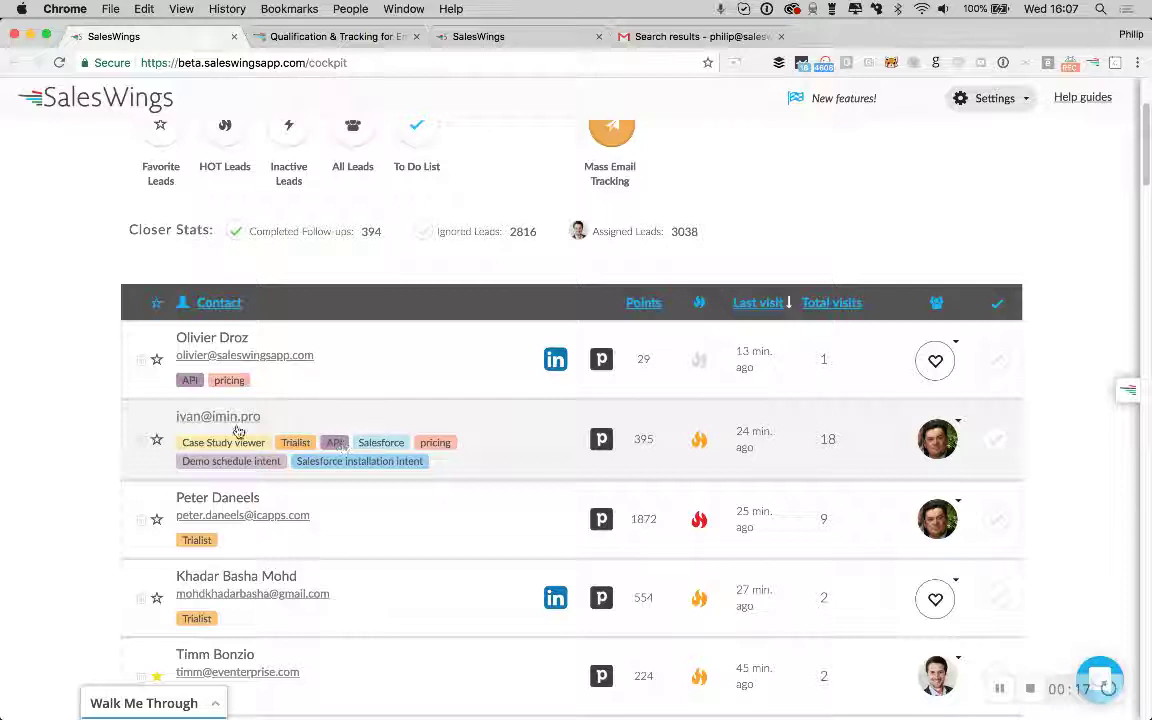
Review the tags assigned to the contacts in the SalesWings cockpit's lead list.
{"action": "scroll", "coordinate": [88, 528], "scroll_direction": "down", "scroll_amount": 5}
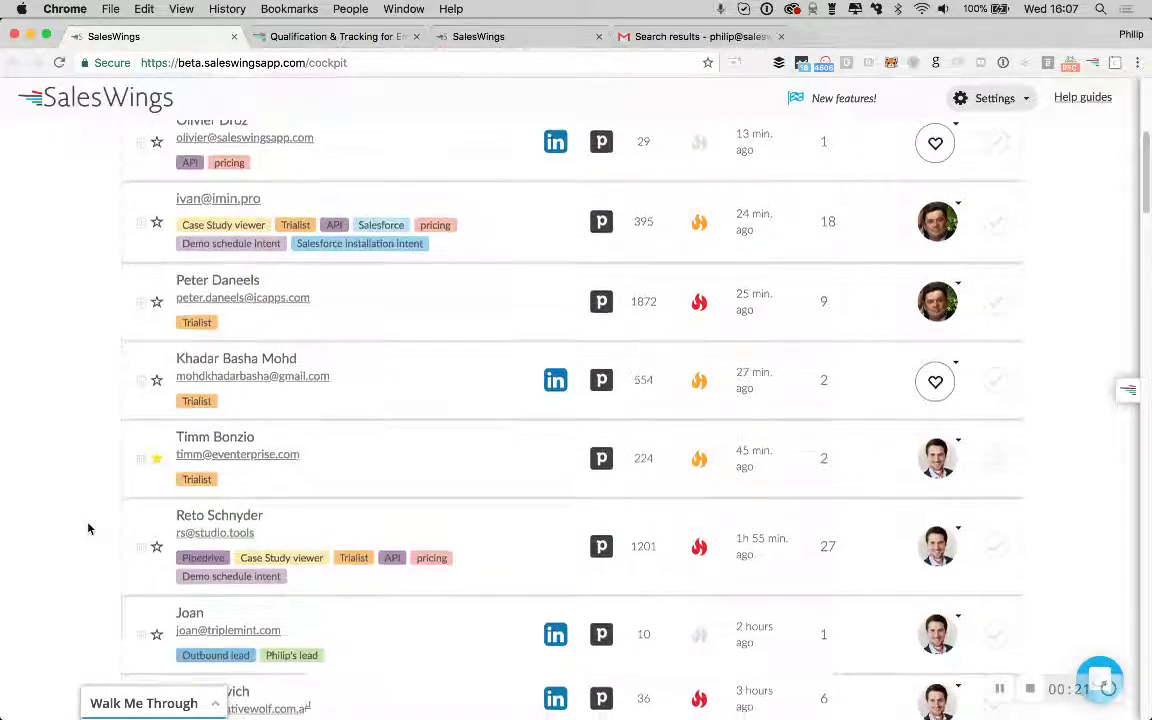
{"action": "scroll", "coordinate": [88, 528], "scroll_direction": "down", "scroll_amount": 4}
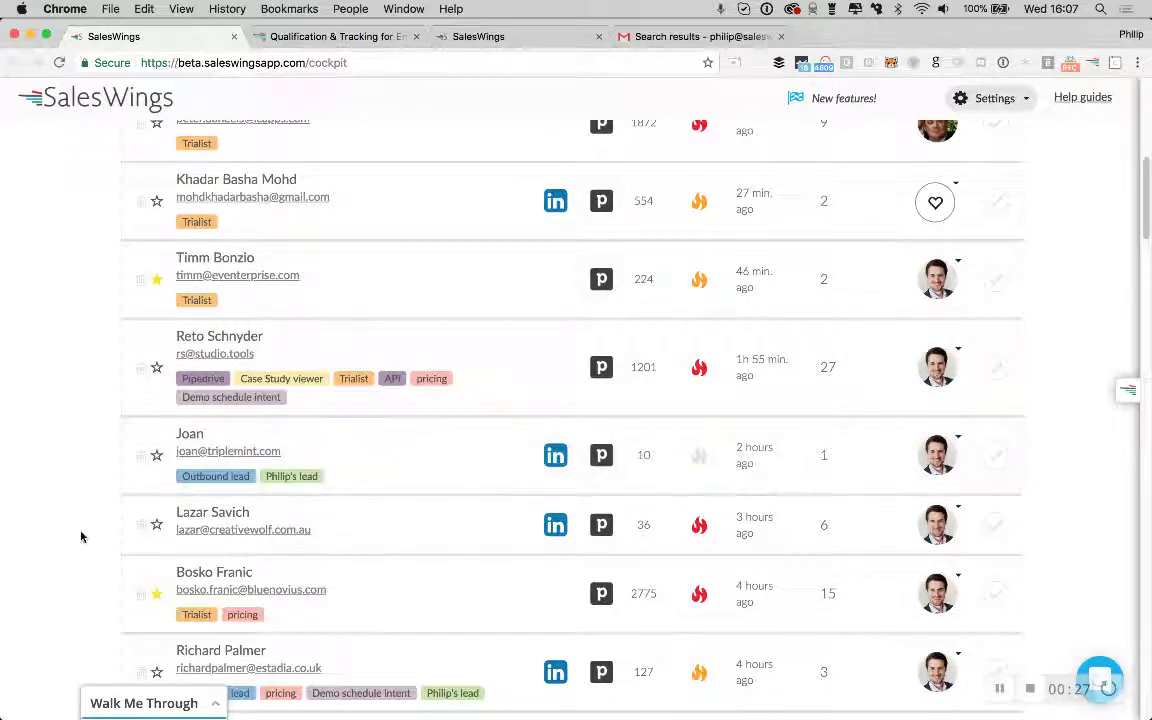
{"action": "scroll", "coordinate": [80, 558], "scroll_direction": "down", "scroll_amount": 4}
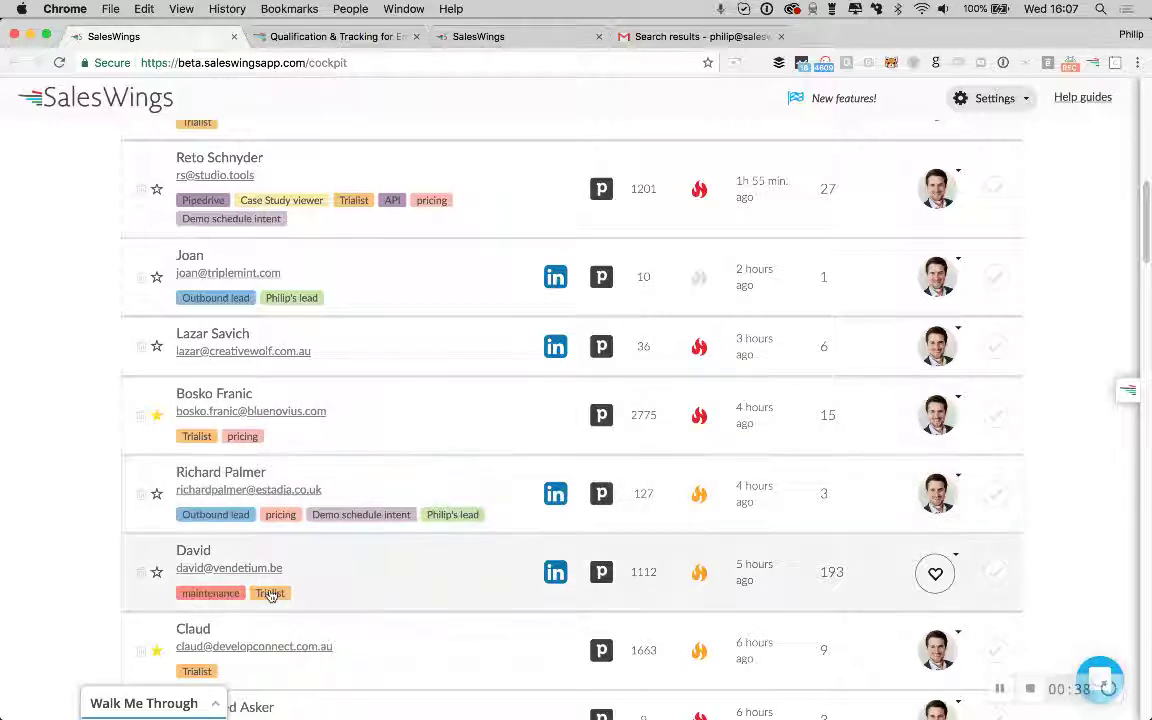
{"action": "scroll", "coordinate": [270, 596], "scroll_direction": "down", "scroll_amount": 4}
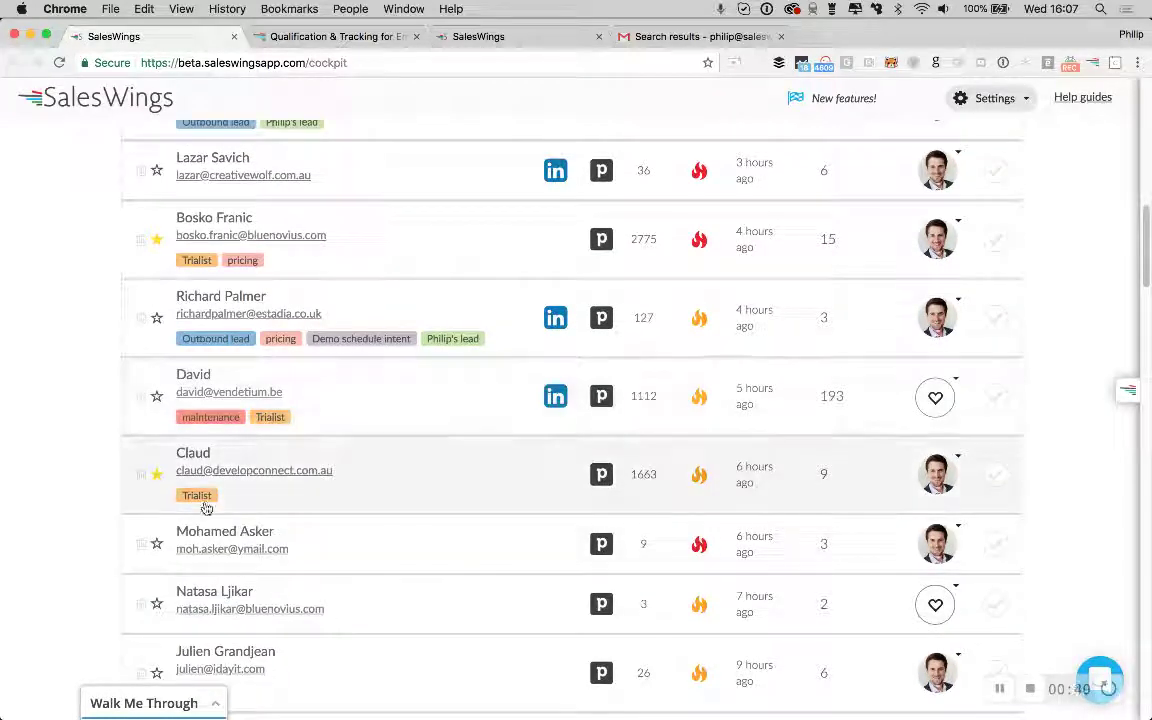
{"action": "scroll", "coordinate": [205, 508], "scroll_direction": "up", "scroll_amount": 15}
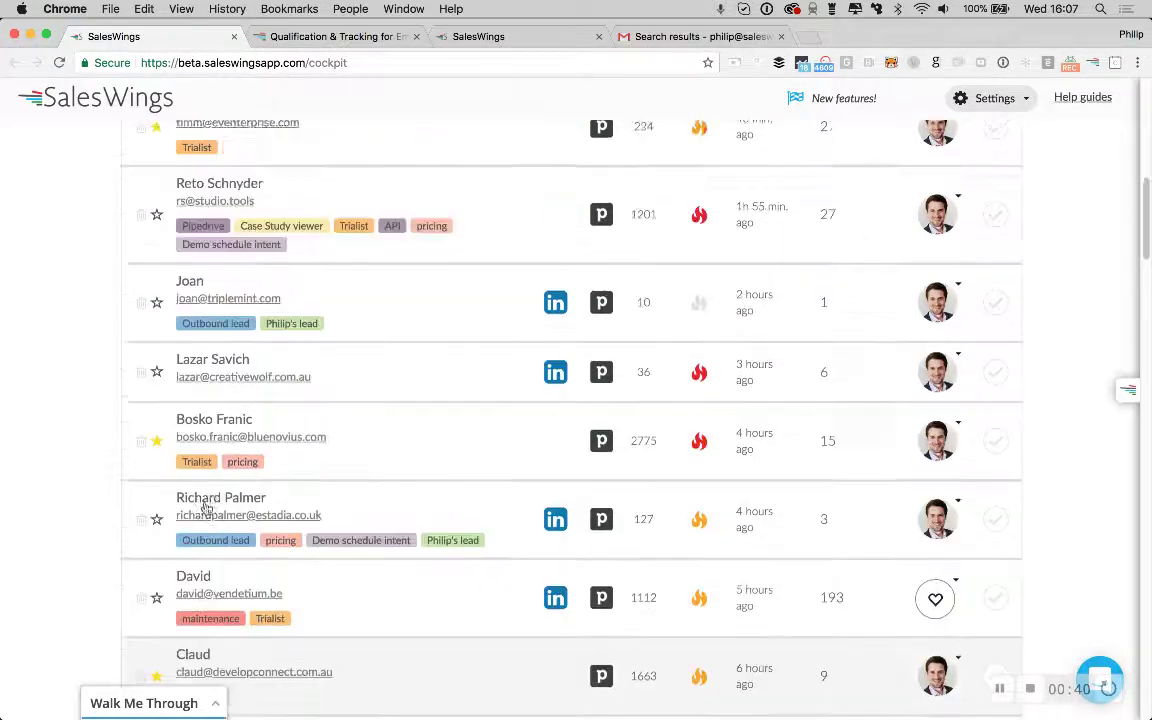
{"action": "scroll", "coordinate": [205, 508], "scroll_direction": "up", "scroll_amount": 1}
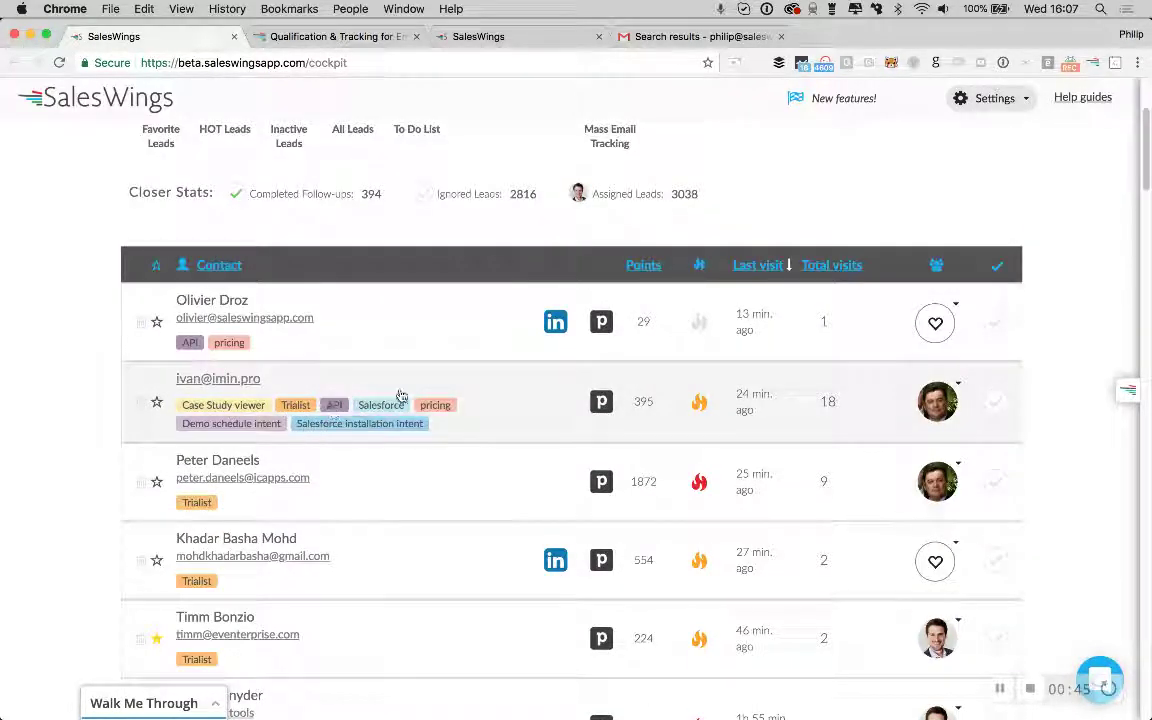
{"action": "scroll", "coordinate": [410, 255], "scroll_direction": "up", "scroll_amount": 4}
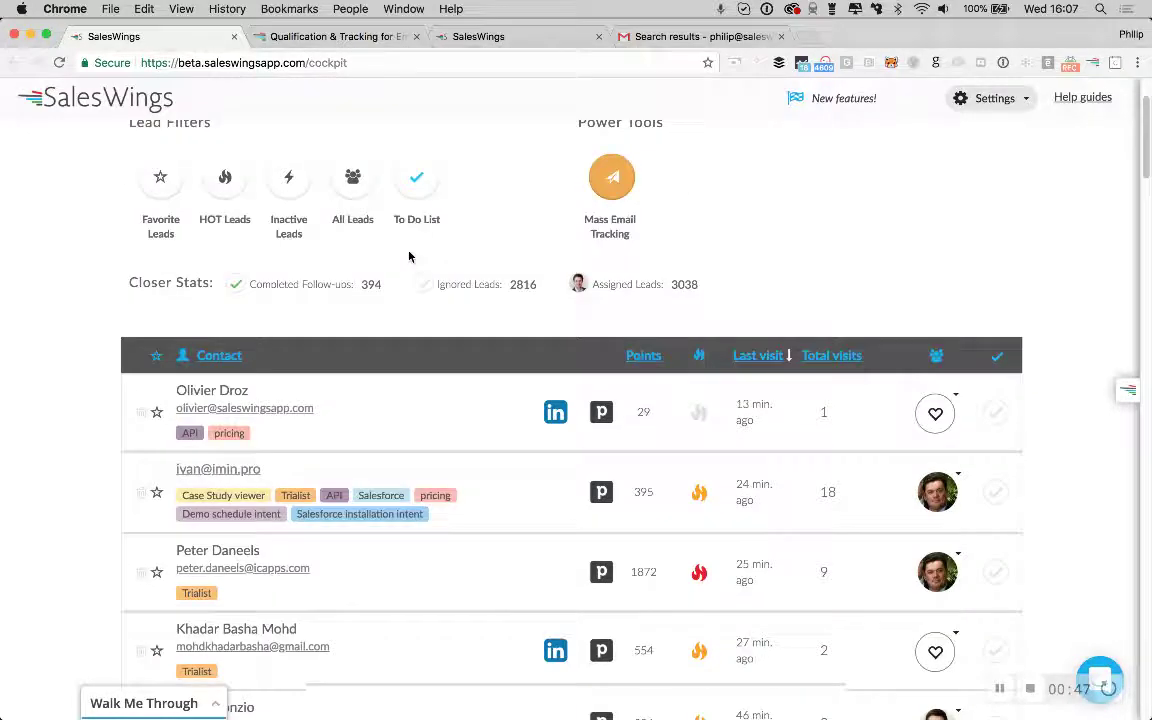
Examine the SalesWings website's lead scoring and visitor tracking page, from its header navigation down to the footer links.
{"action": "left_click", "coordinate": [350, 37]}
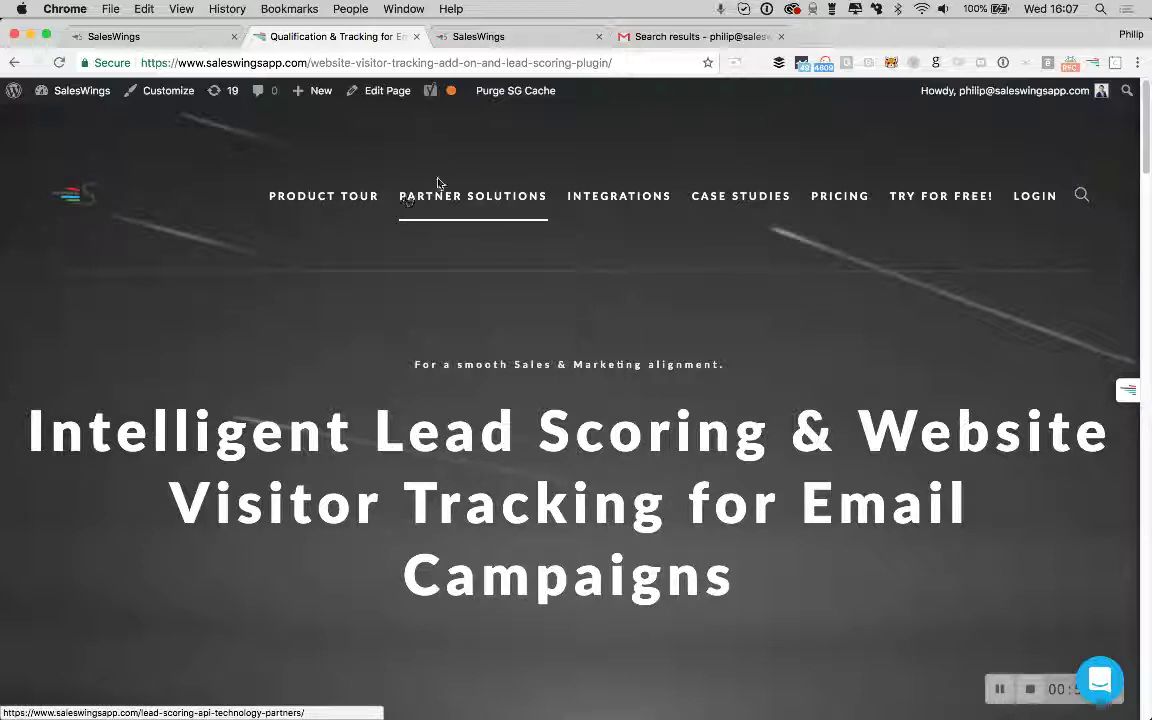
{"action": "mouse_move", "coordinate": [576, 195]}
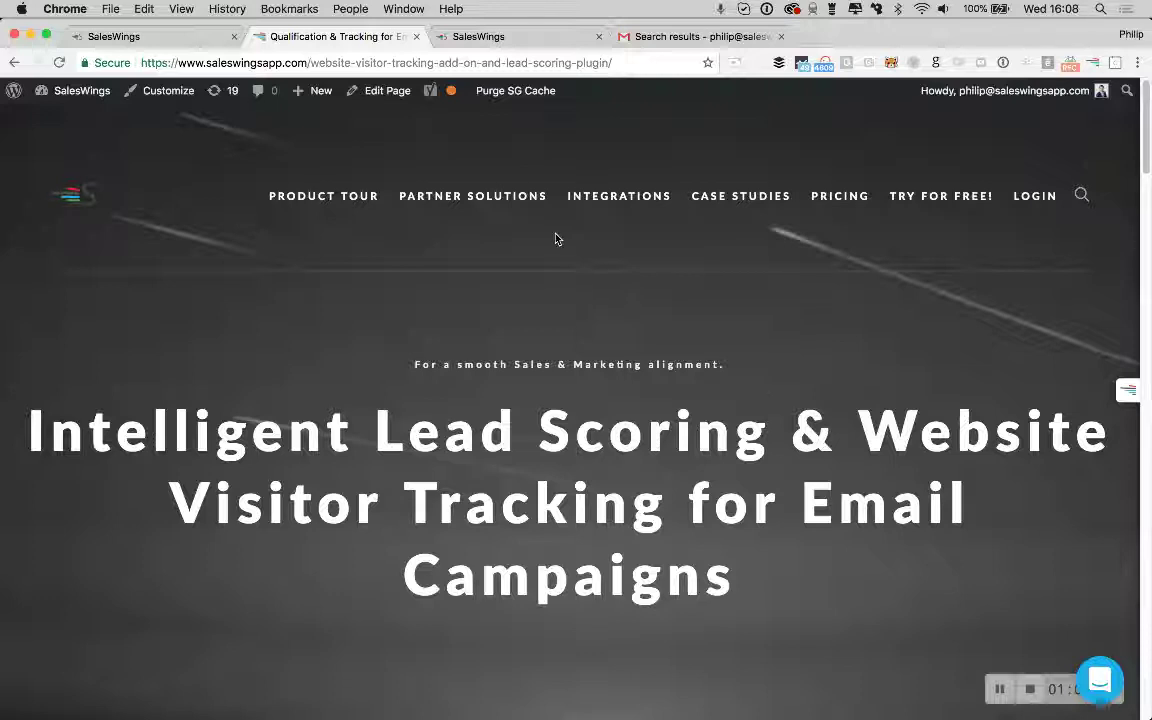
{"action": "scroll", "coordinate": [557, 239], "scroll_direction": "down", "scroll_amount": 15}
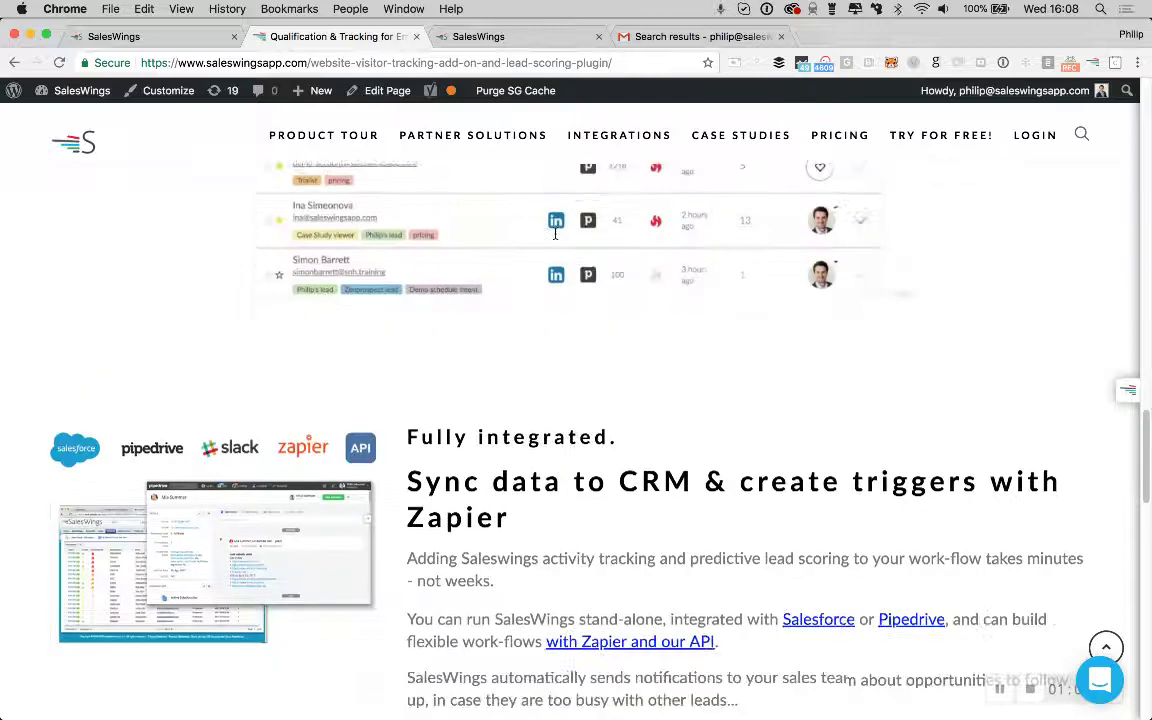
{"action": "scroll", "coordinate": [555, 233], "scroll_direction": "down", "scroll_amount": 8}
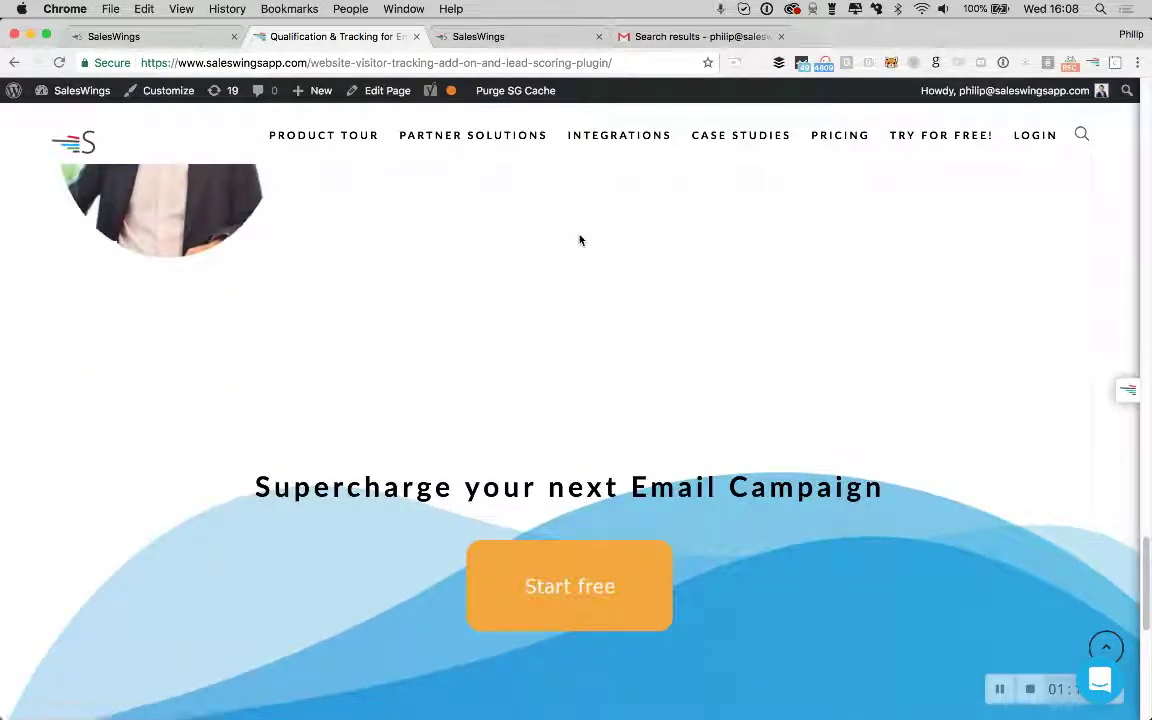
{"action": "scroll", "coordinate": [579, 240], "scroll_direction": "down", "scroll_amount": 5}
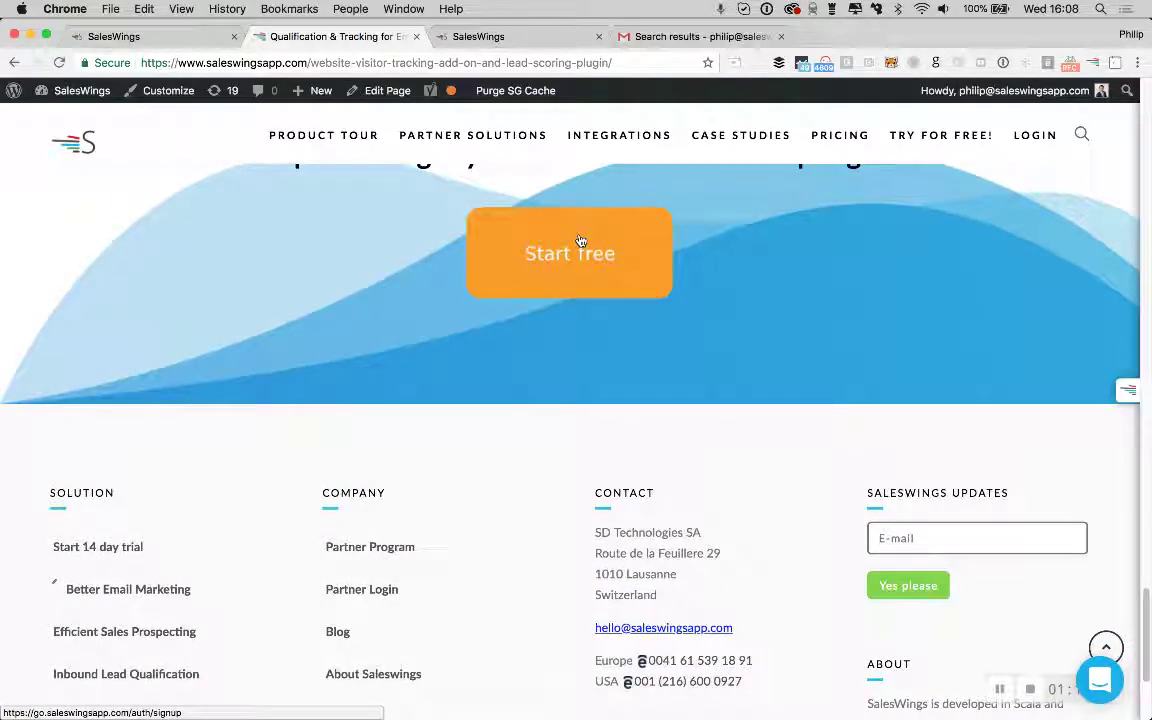
{"action": "scroll", "coordinate": [255, 399], "scroll_direction": "down", "scroll_amount": 3}
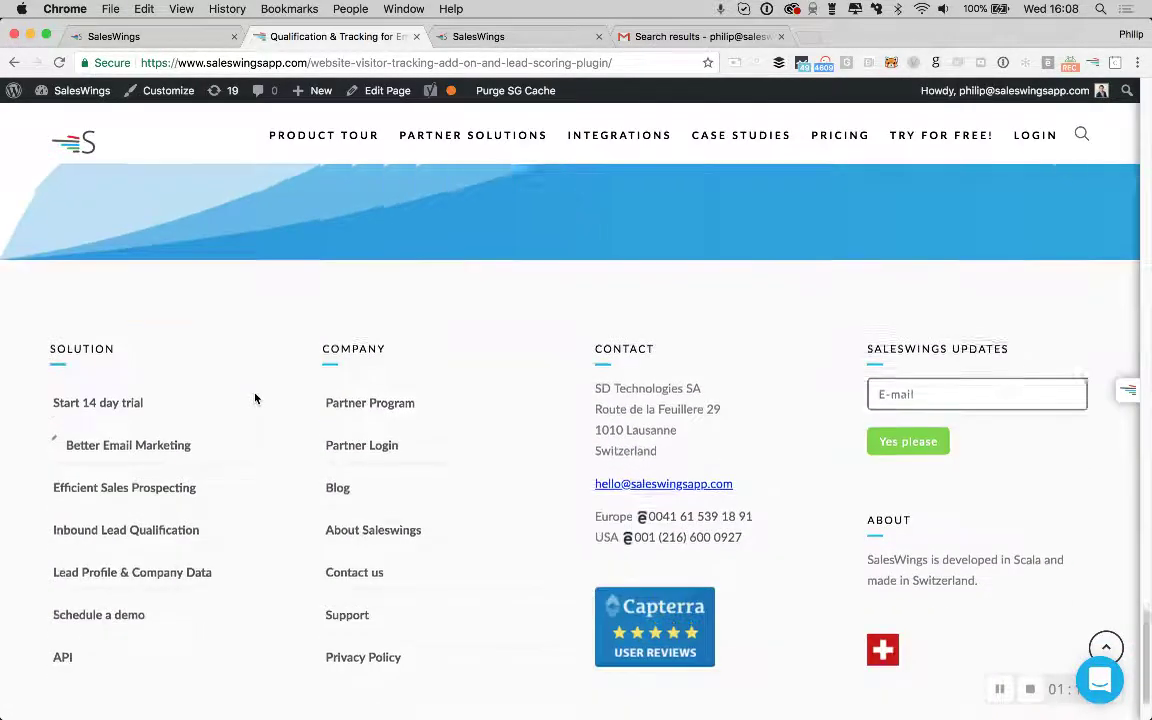
{"action": "scroll", "coordinate": [255, 399], "scroll_direction": "down", "scroll_amount": 2}
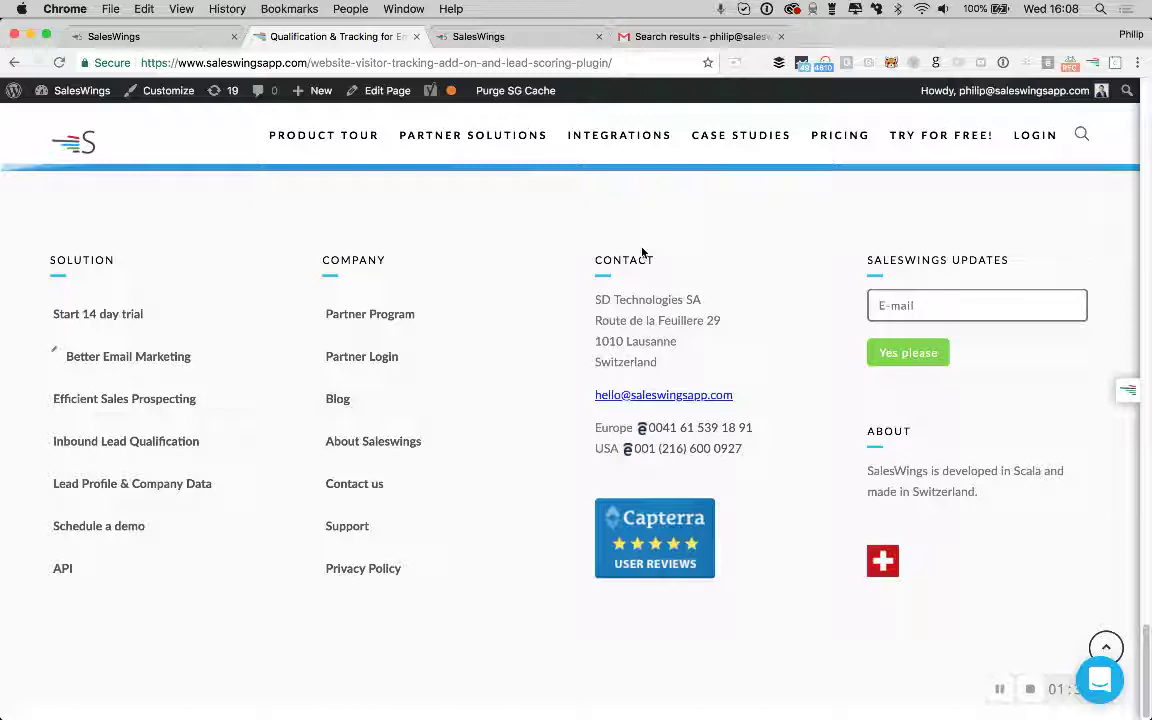
Go to the SalesWings settings for Segments, Tags, Point Lead Score & Automations and name the new segment "Pricing page visitors".
{"action": "left_click", "coordinate": [520, 38]}
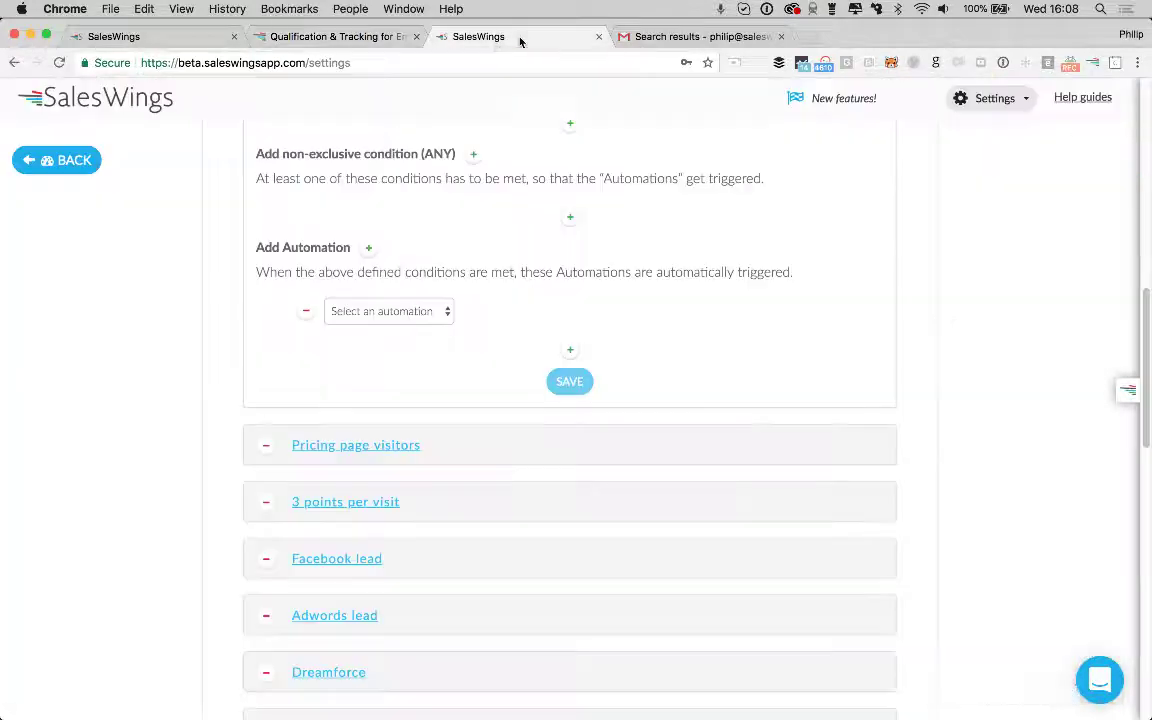
{"action": "scroll", "coordinate": [227, 245], "scroll_direction": "up", "scroll_amount": 8}
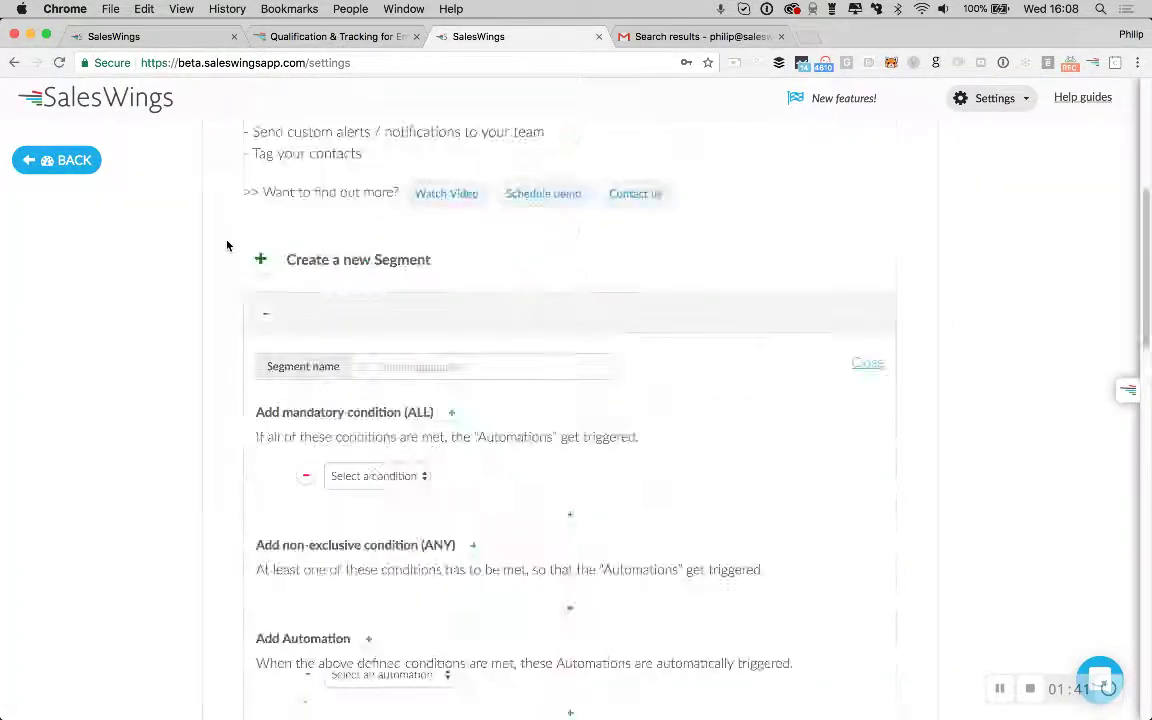
{"action": "scroll", "coordinate": [227, 245], "scroll_direction": "up", "scroll_amount": 5}
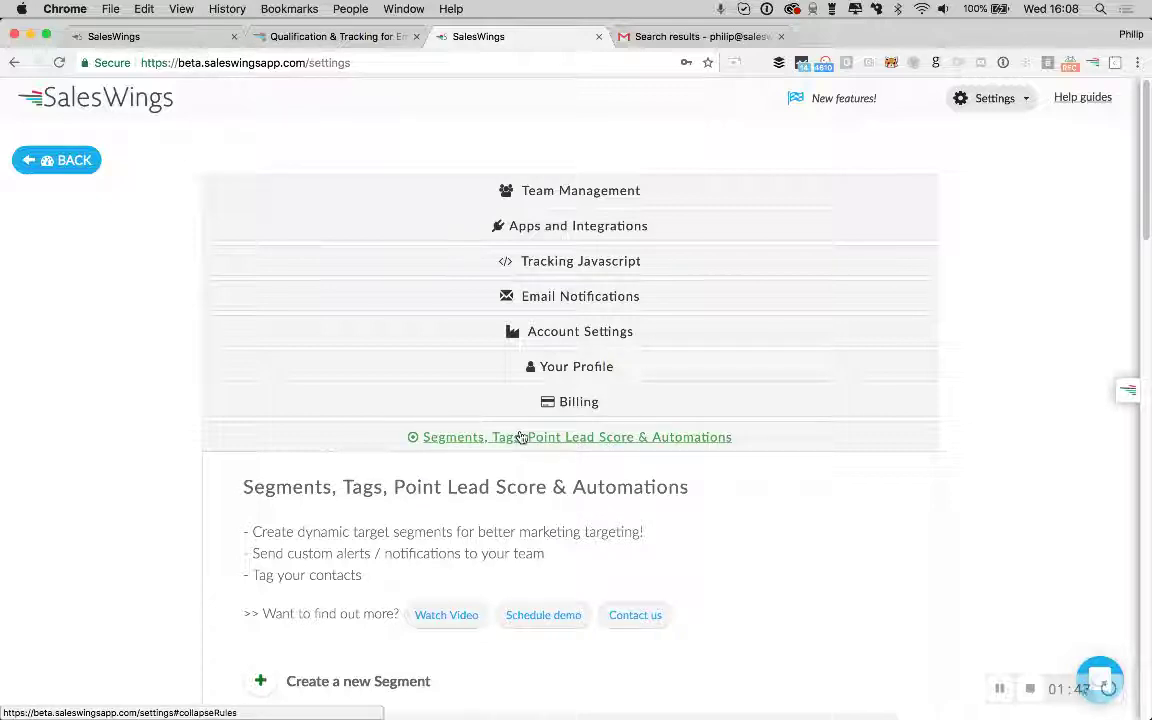
{"action": "scroll", "coordinate": [188, 554], "scroll_direction": "down", "scroll_amount": 3}
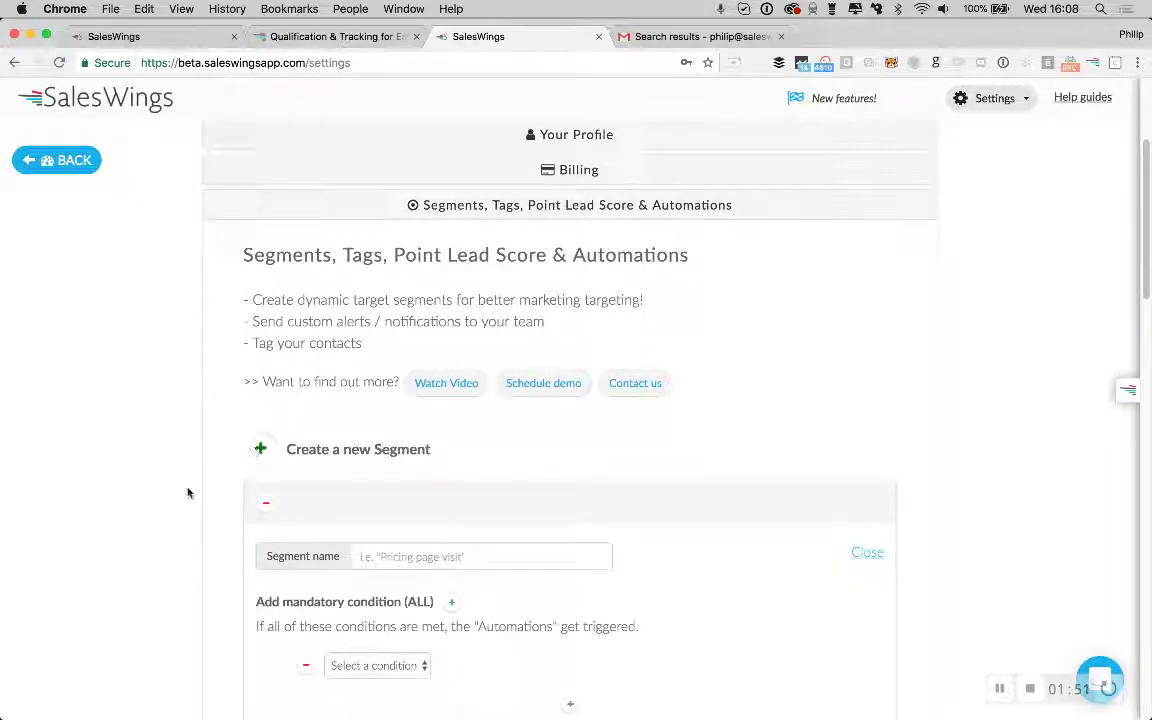
{"action": "scroll", "coordinate": [180, 507], "scroll_direction": "down", "scroll_amount": 3}
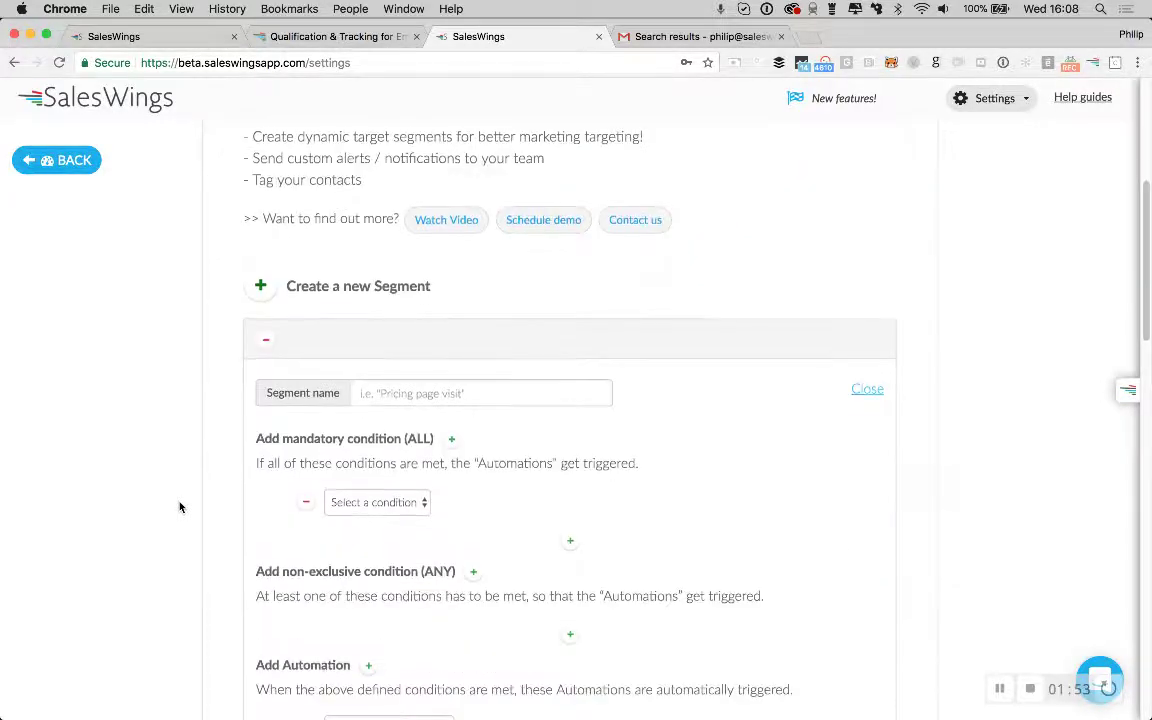
{"action": "left_click", "coordinate": [375, 396]}
{"action": "type", "text": "Pricing page visitors"}
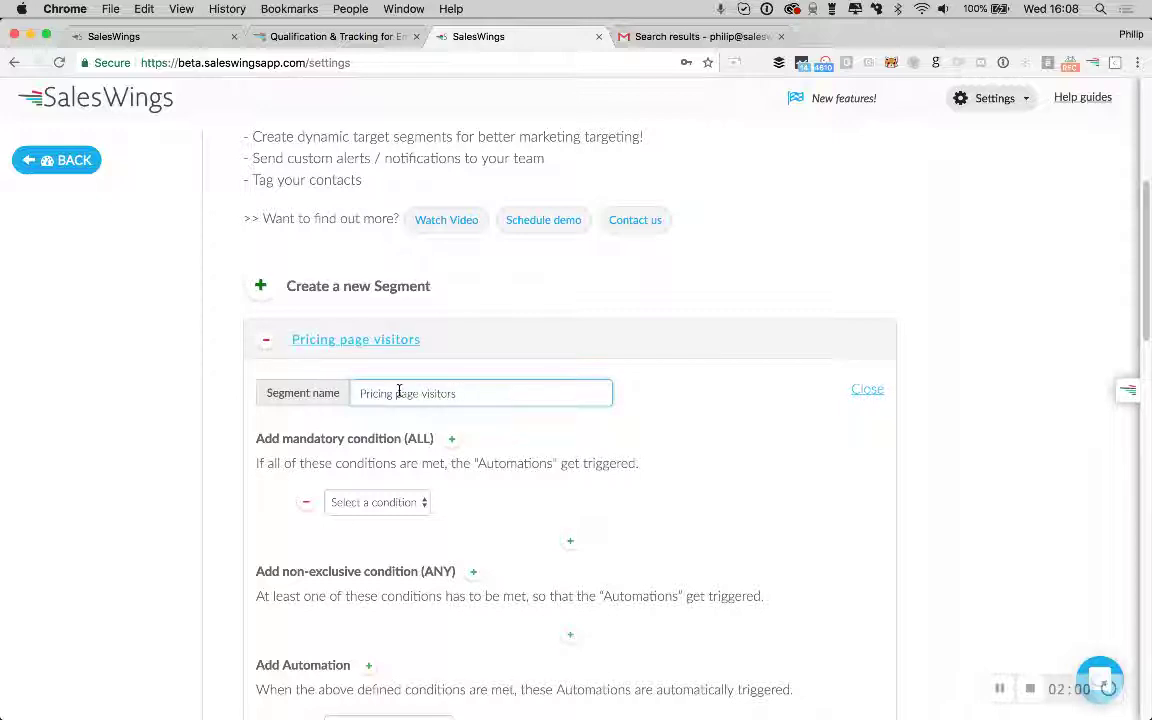
View the condition types available for the segment's mandatory condition without choosing one.
{"action": "scroll", "coordinate": [228, 483], "scroll_direction": "down", "scroll_amount": 2}
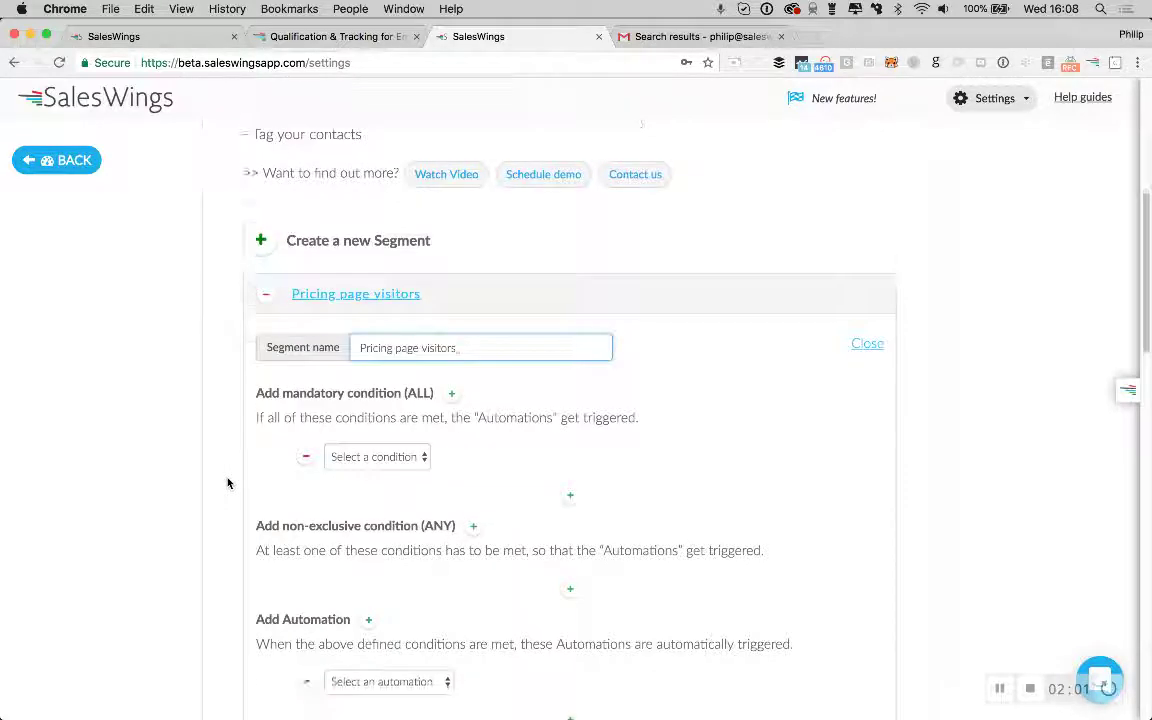
{"action": "scroll", "coordinate": [228, 483], "scroll_direction": "down", "scroll_amount": 1}
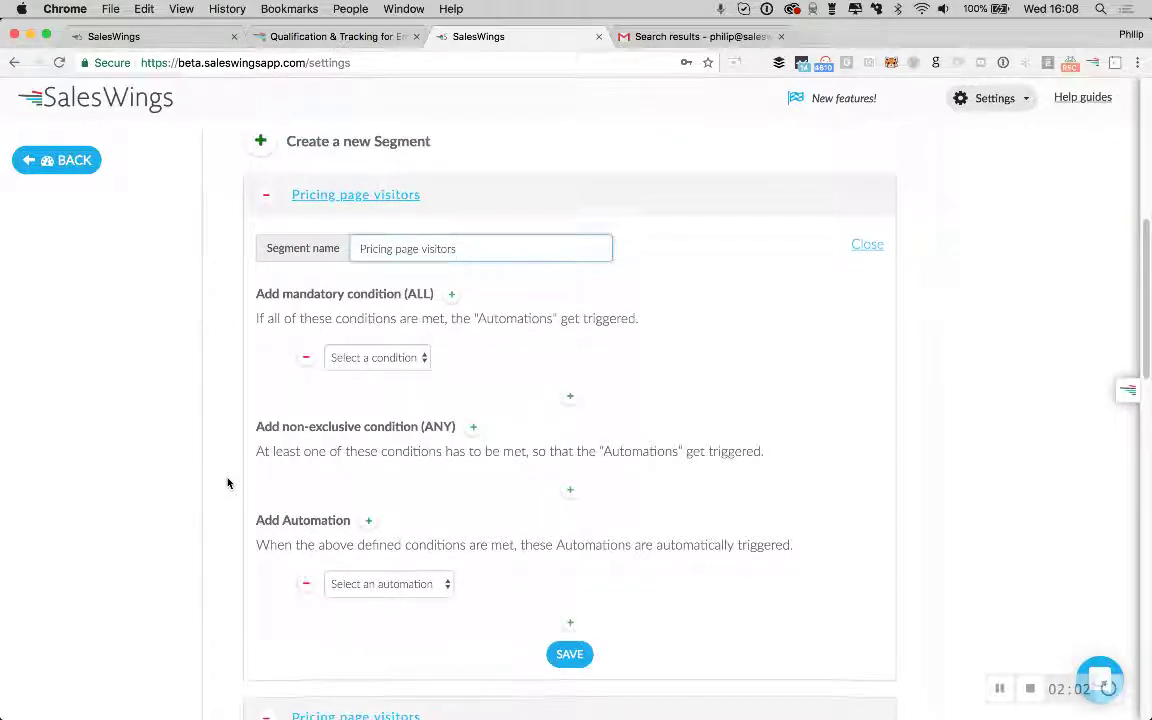
{"action": "left_click", "coordinate": [343, 351]}
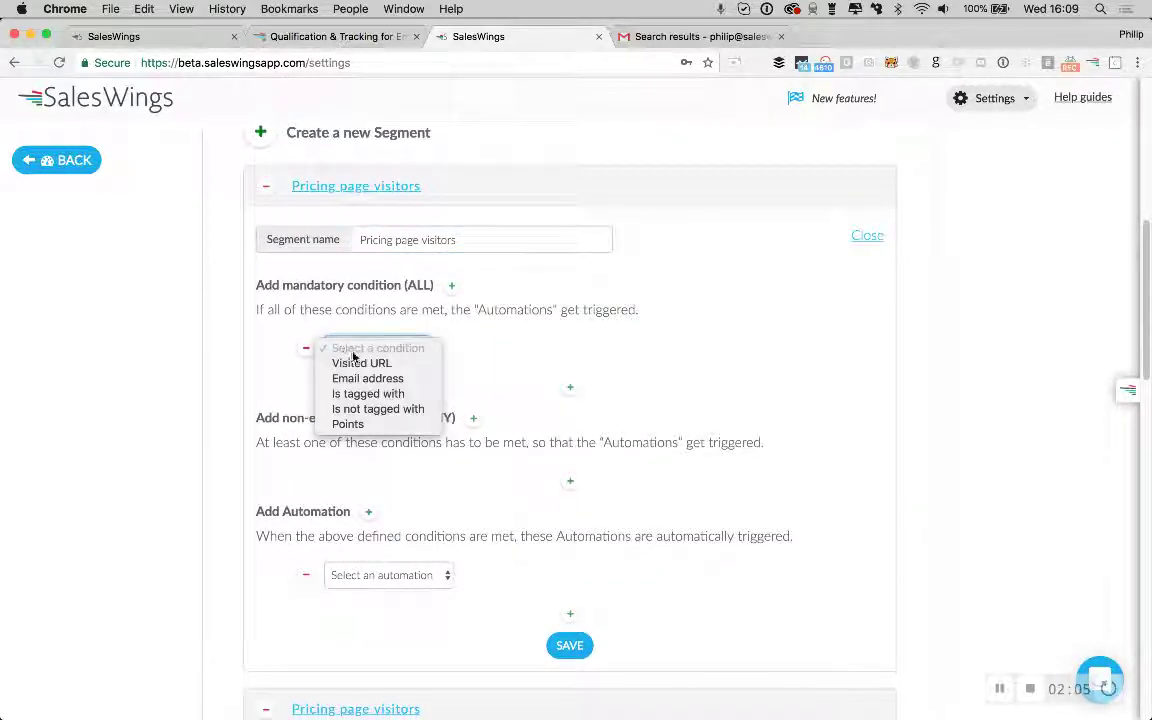
{"action": "left_click", "coordinate": [450, 338]}
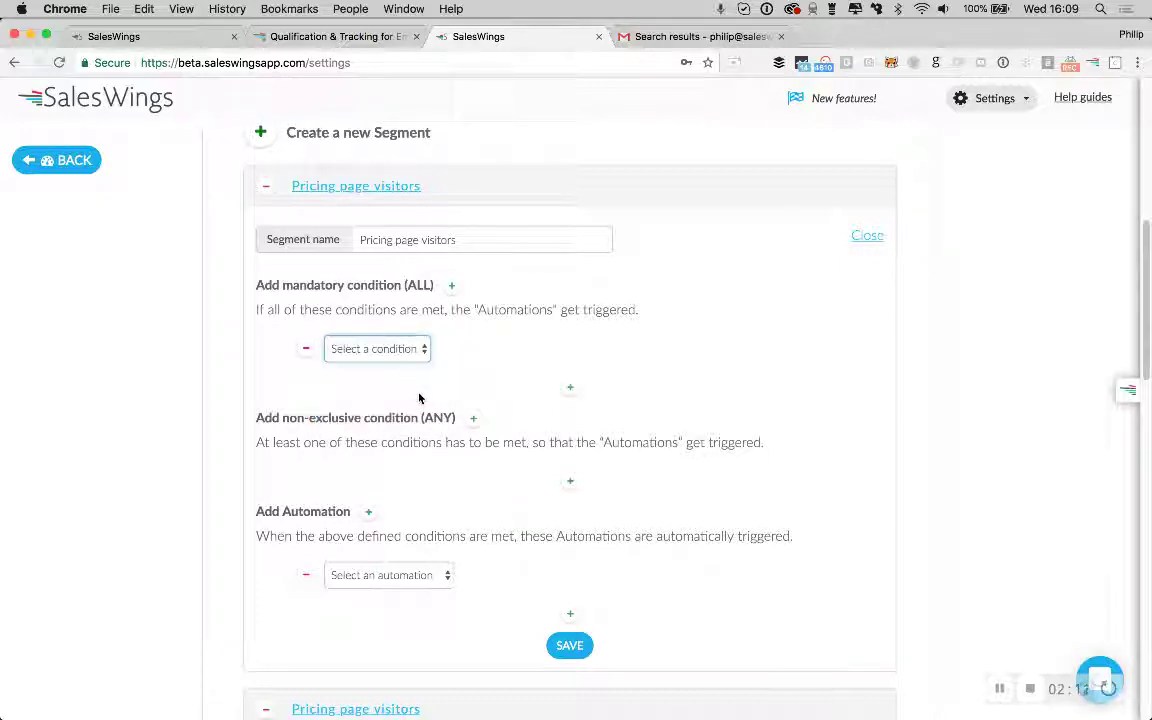
Add two empty non-exclusive (ANY) conditions to the segment and remove them again.
{"action": "scroll", "coordinate": [419, 398], "scroll_direction": "down", "scroll_amount": 1}
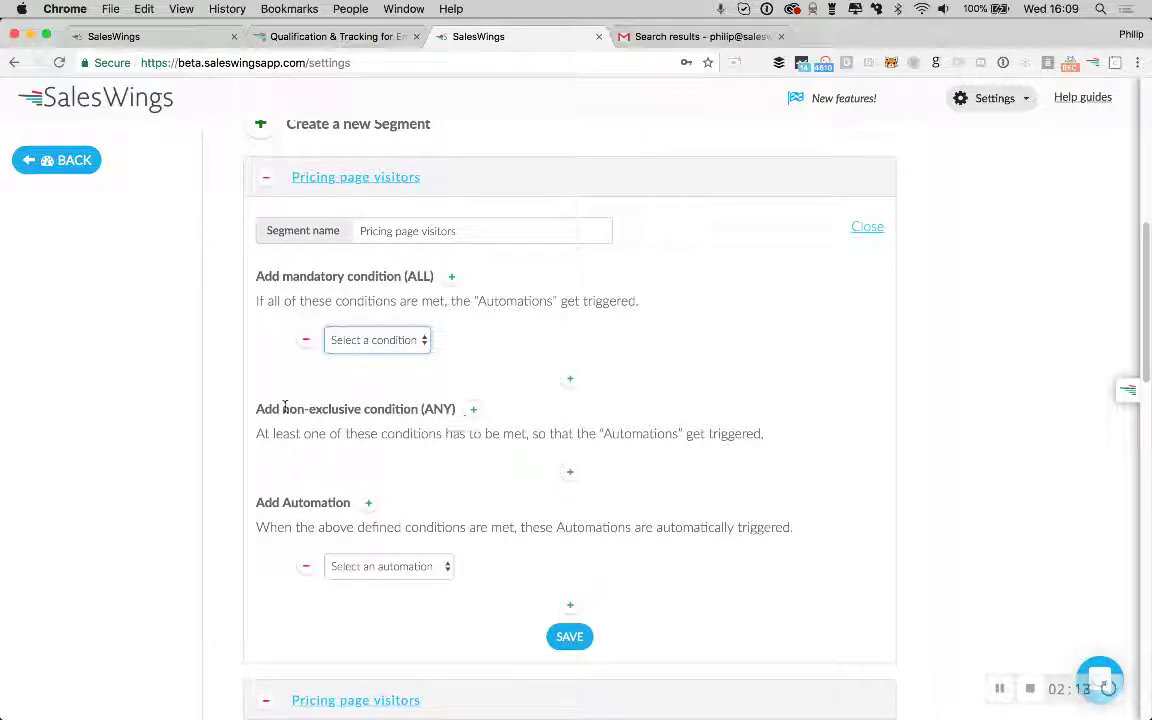
{"action": "left_click_drag", "start_coordinate": [284, 409], "coordinate": [361, 405]}
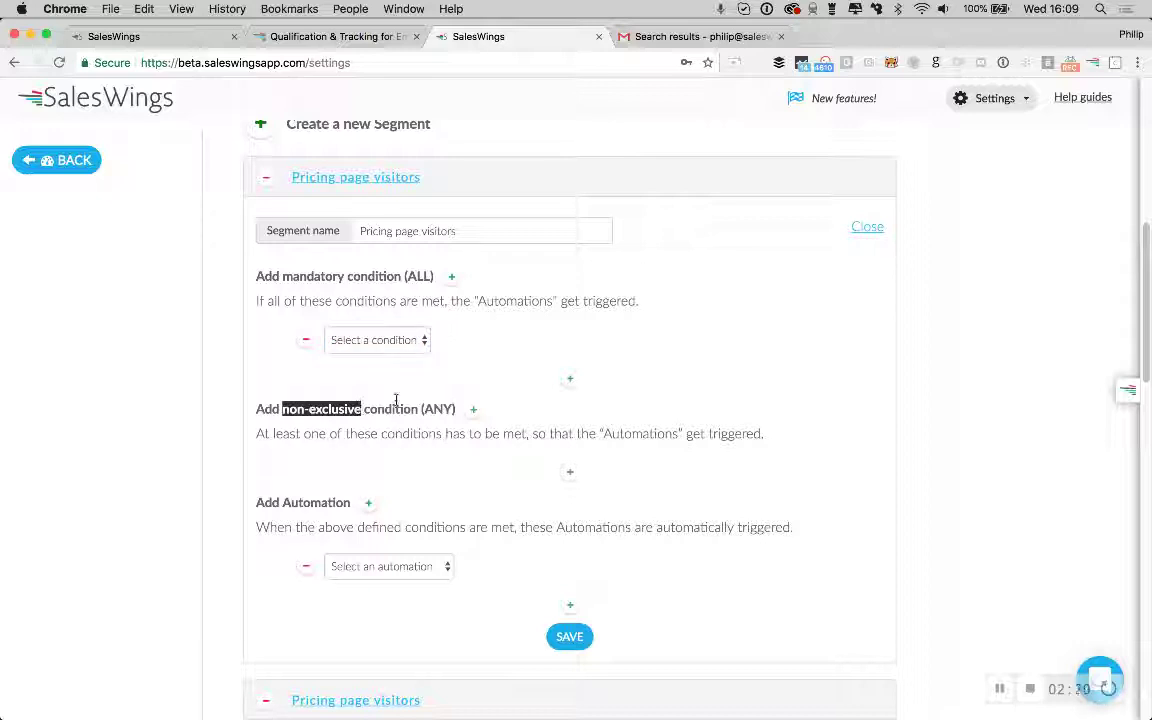
{"action": "left_click", "coordinate": [474, 410]}
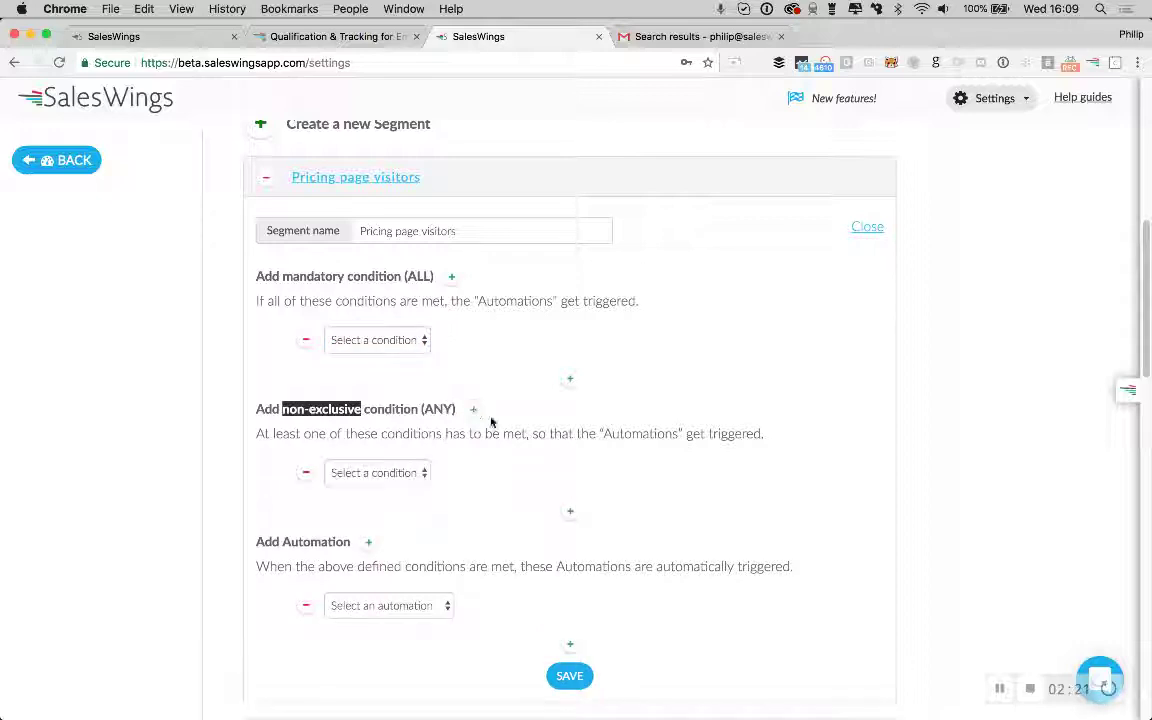
{"action": "left_click", "coordinate": [570, 511]}
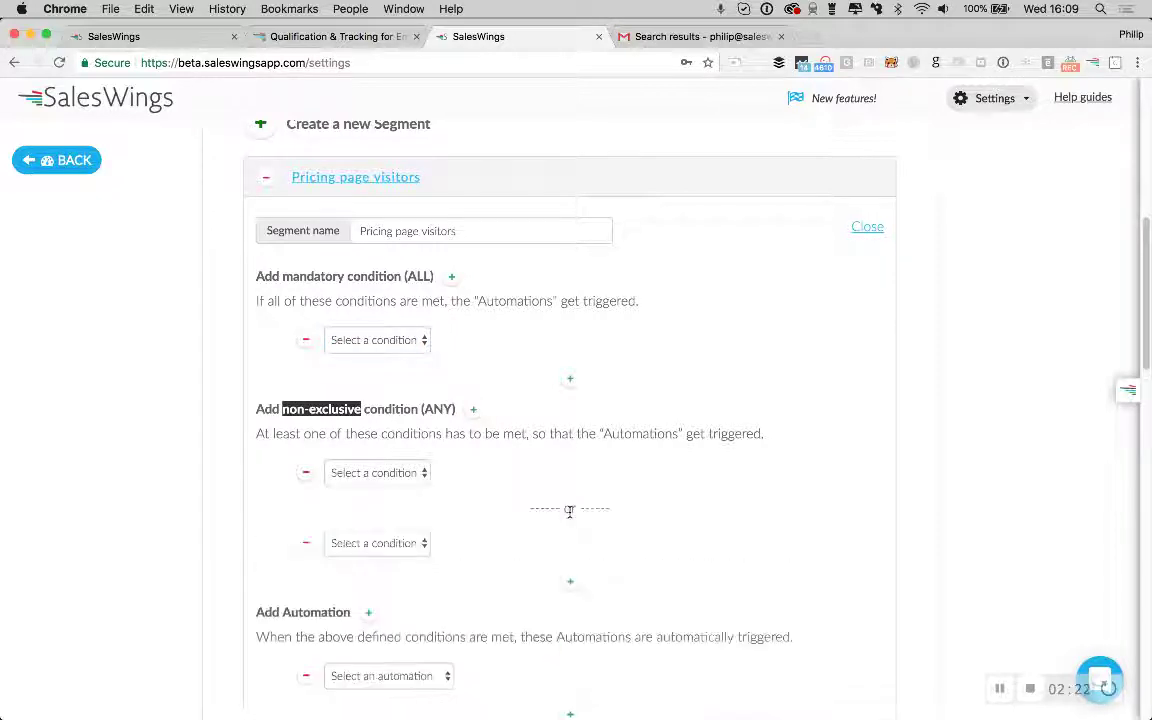
{"action": "left_click", "coordinate": [570, 587]}
{"action": "left_click", "coordinate": [305, 545]}
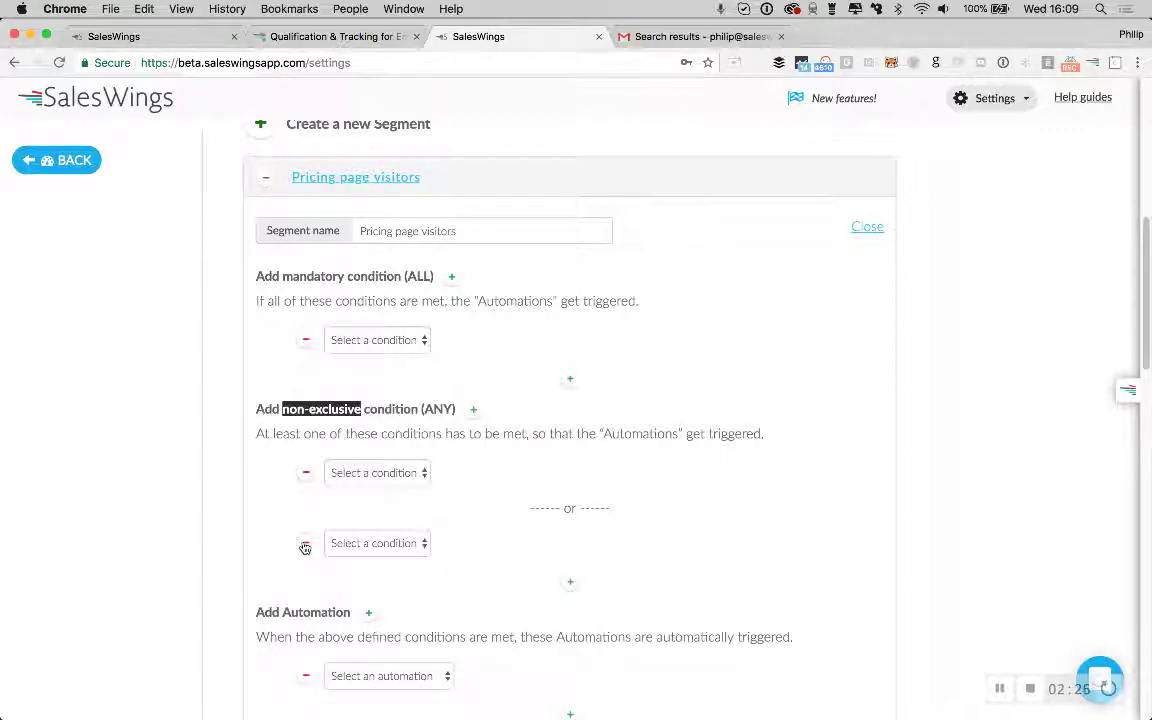
{"action": "left_click", "coordinate": [305, 545]}
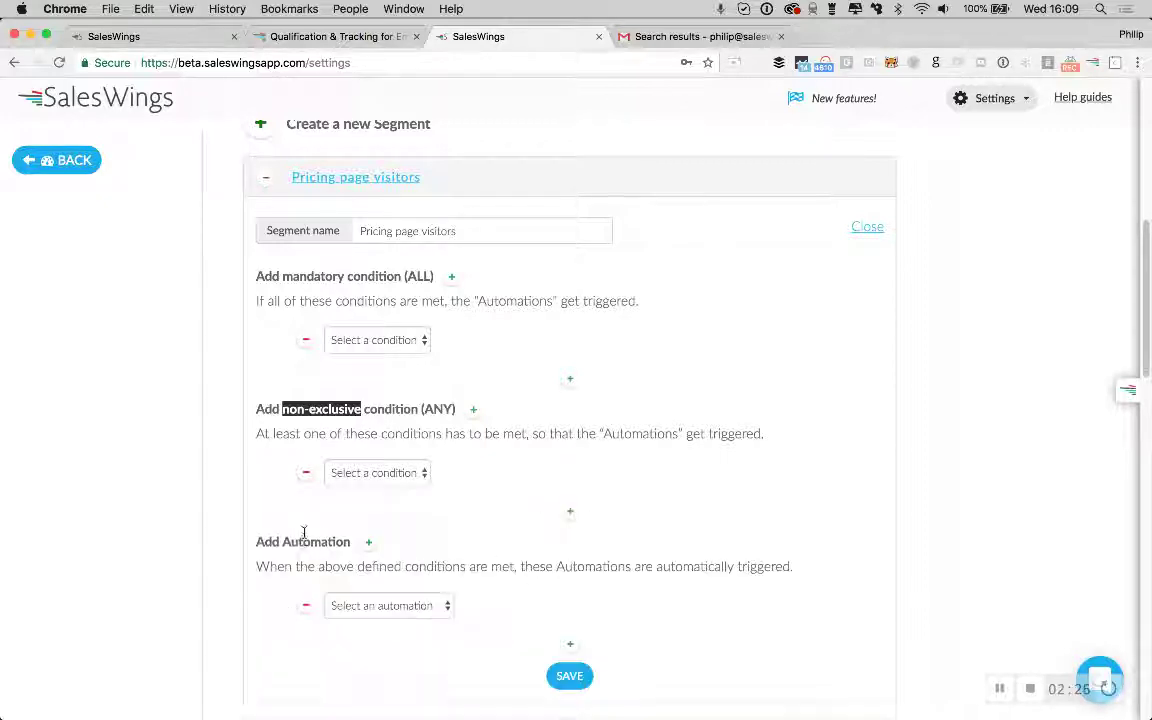
{"action": "left_click", "coordinate": [306, 478]}
{"action": "left_click", "coordinate": [346, 409]}
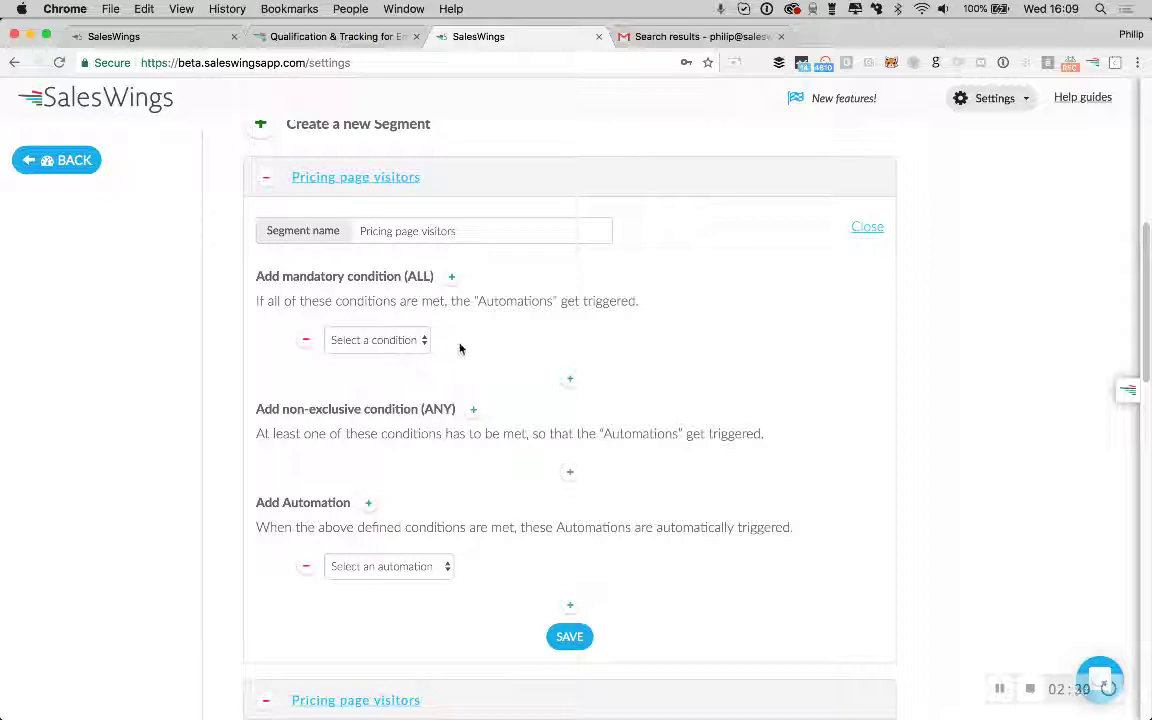
Set the mandatory condition to a Visited URL that contains "pricing".
{"action": "left_click", "coordinate": [413, 341]}
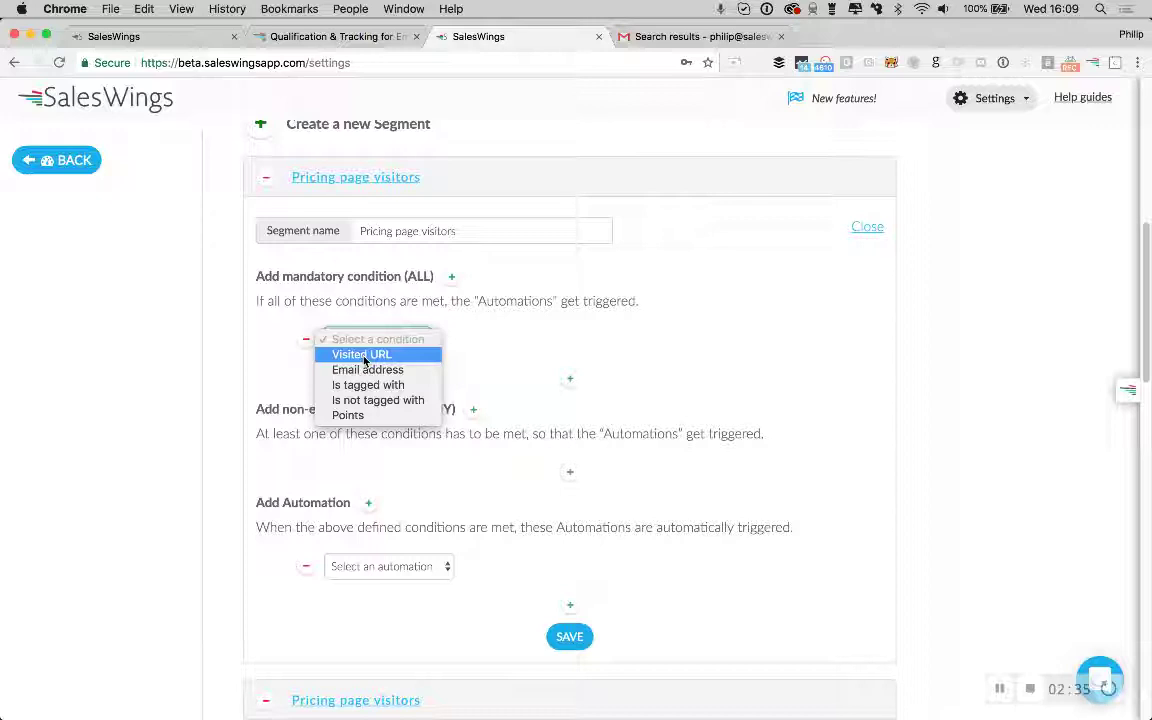
{"action": "left_click", "coordinate": [364, 356]}
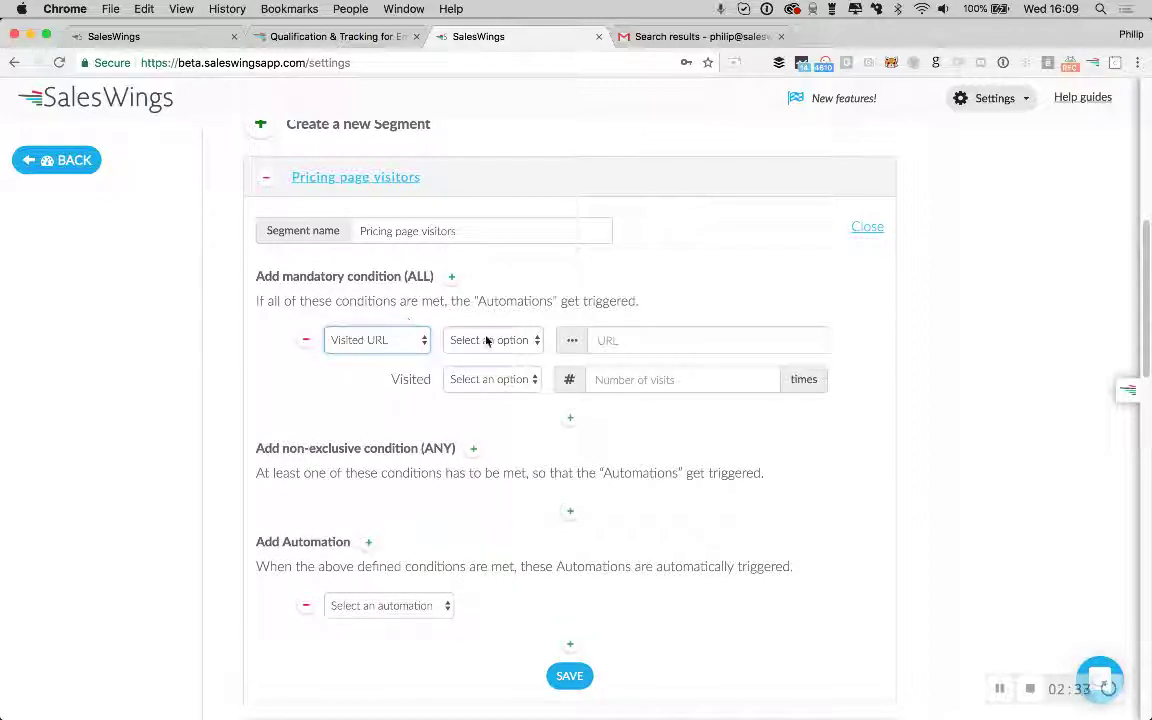
{"action": "left_click", "coordinate": [487, 341]}
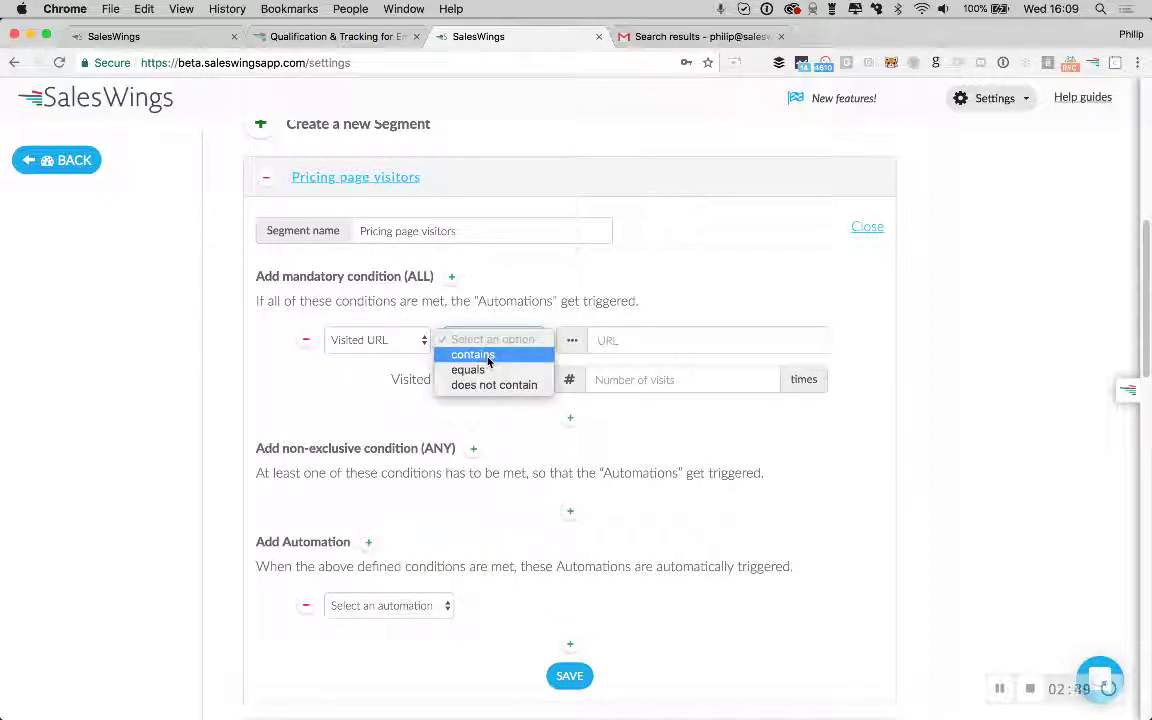
{"action": "left_click", "coordinate": [488, 357]}
{"action": "left_click", "coordinate": [635, 342]}
{"action": "type", "text": "pricing"}
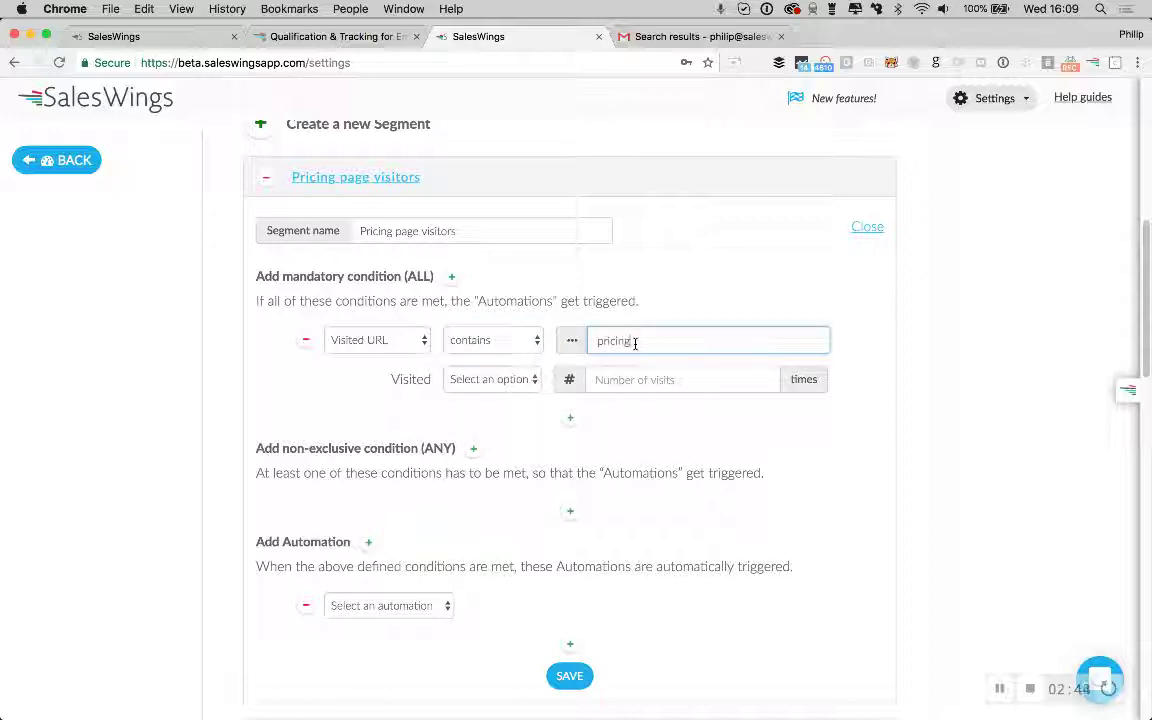
Set the visit count of the "pricing" URL condition to more than 0 times.
{"action": "left_click", "coordinate": [527, 383]}
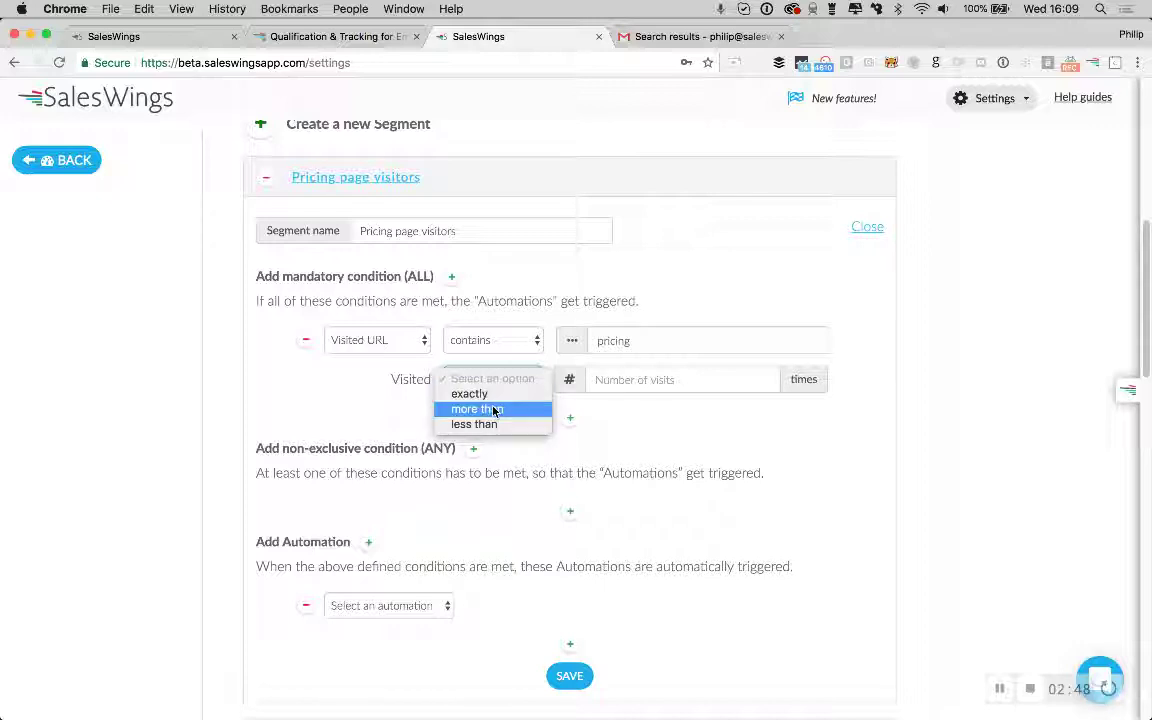
{"action": "left_click", "coordinate": [494, 410]}
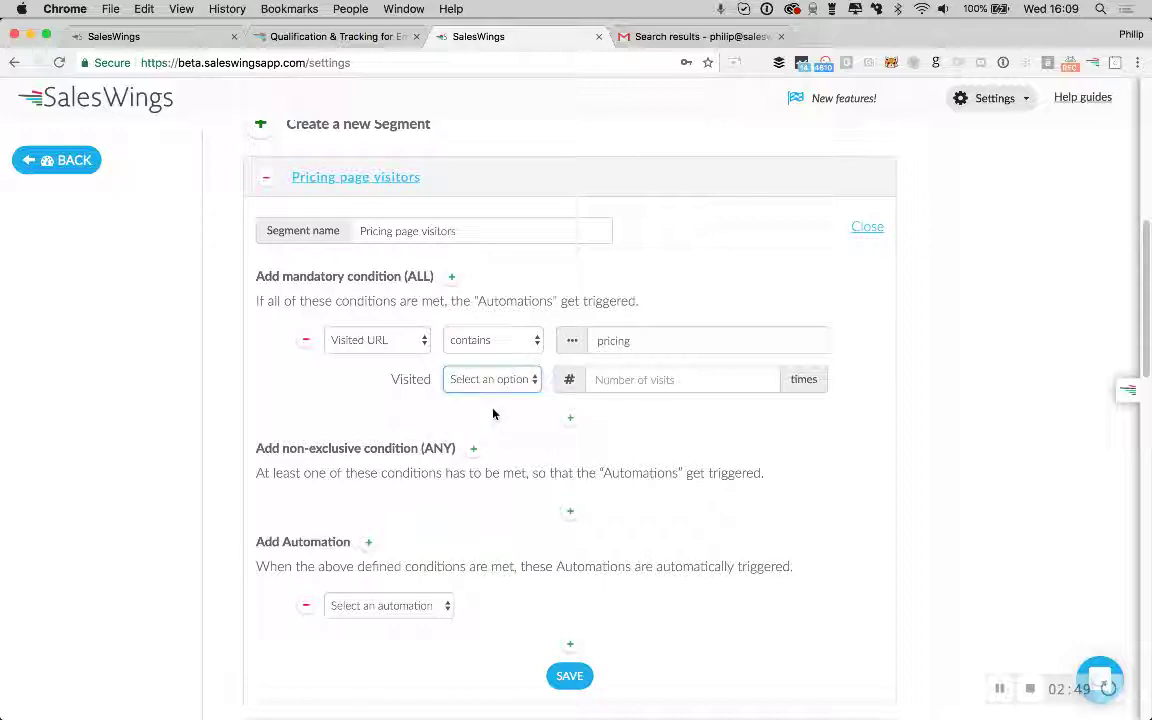
{"action": "left_click", "coordinate": [614, 380]}
{"action": "type", "text": "0"}
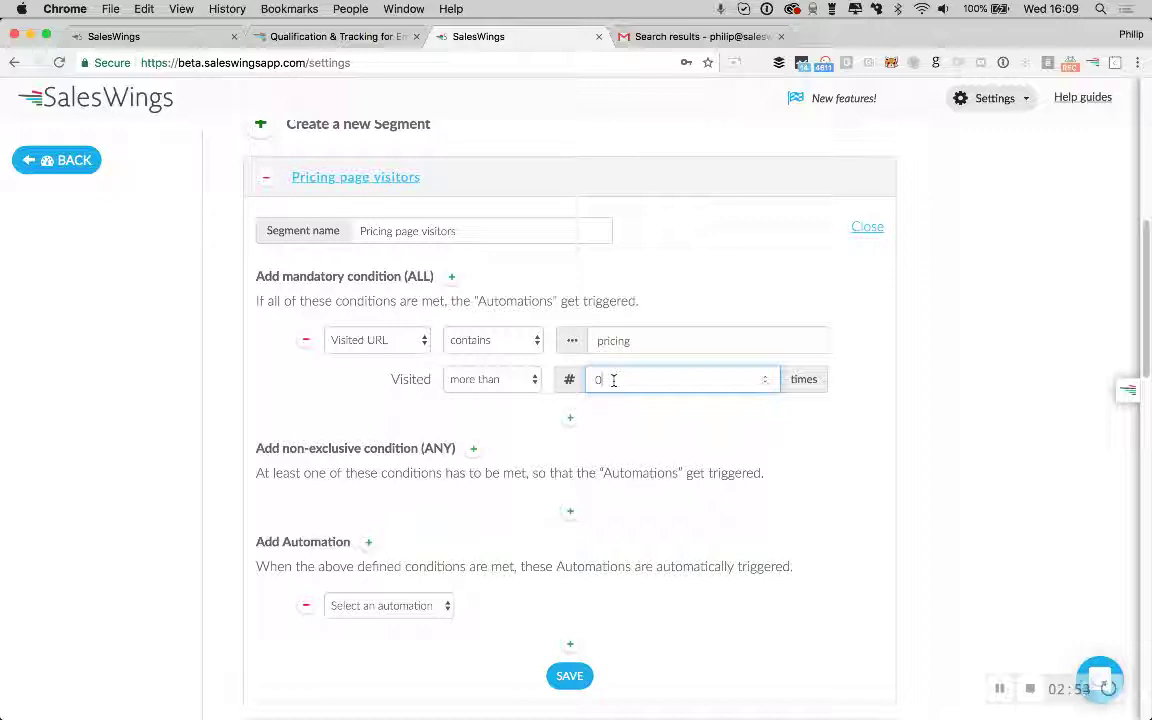
Set the segment's first automation to Change lead score, increase by 50 points.
{"action": "scroll", "coordinate": [617, 408], "scroll_direction": "down", "scroll_amount": 2}
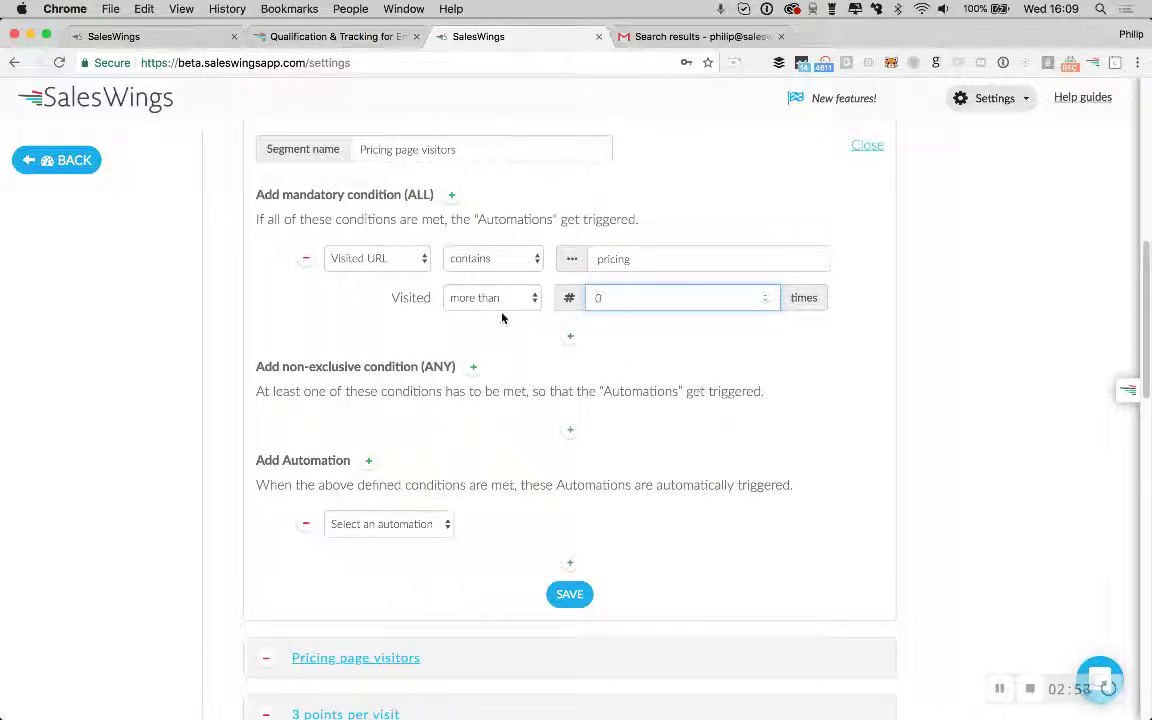
{"action": "scroll", "coordinate": [502, 318], "scroll_direction": "down", "scroll_amount": 2}
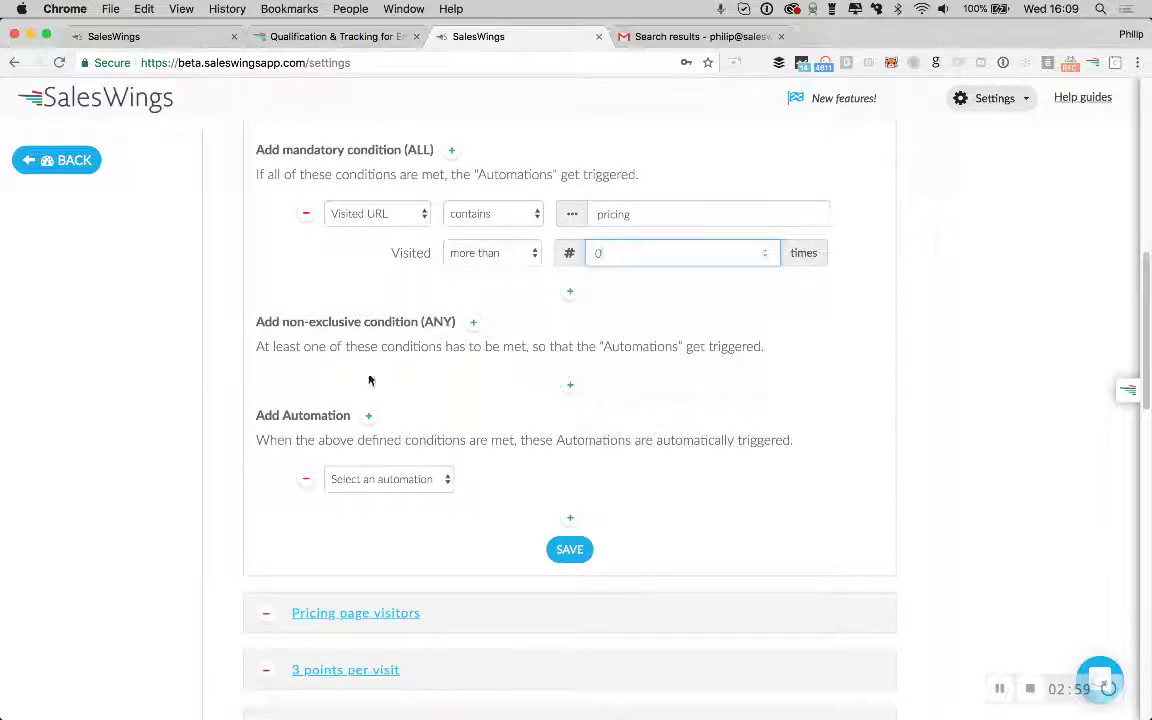
{"action": "left_click_drag", "start_coordinate": [257, 410], "coordinate": [350, 406]}
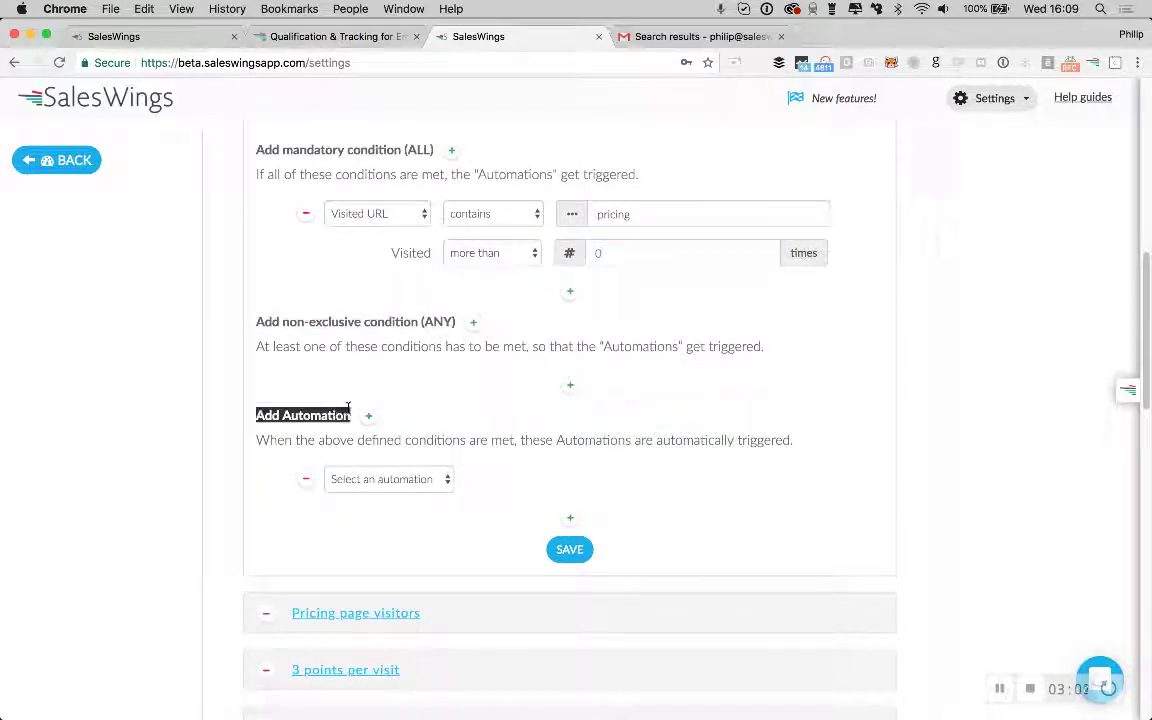
{"action": "left_click", "coordinate": [477, 420]}
{"action": "scroll", "coordinate": [477, 420], "scroll_direction": "down", "scroll_amount": 2}
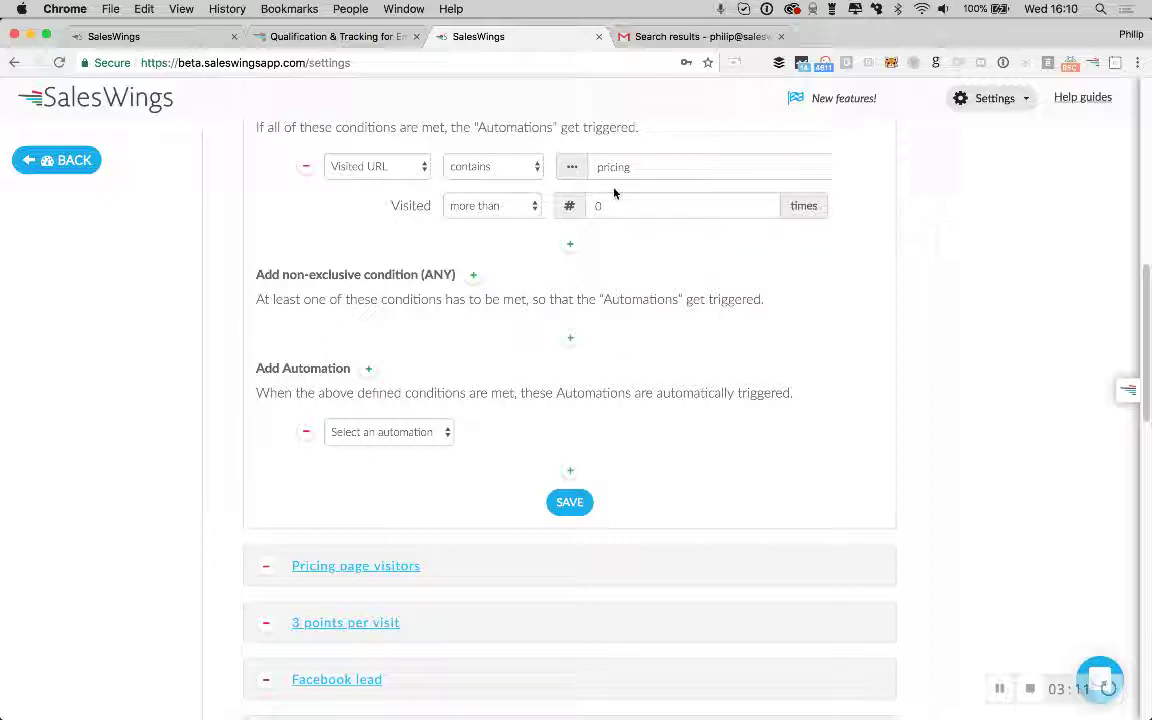
{"action": "left_click", "coordinate": [442, 428]}
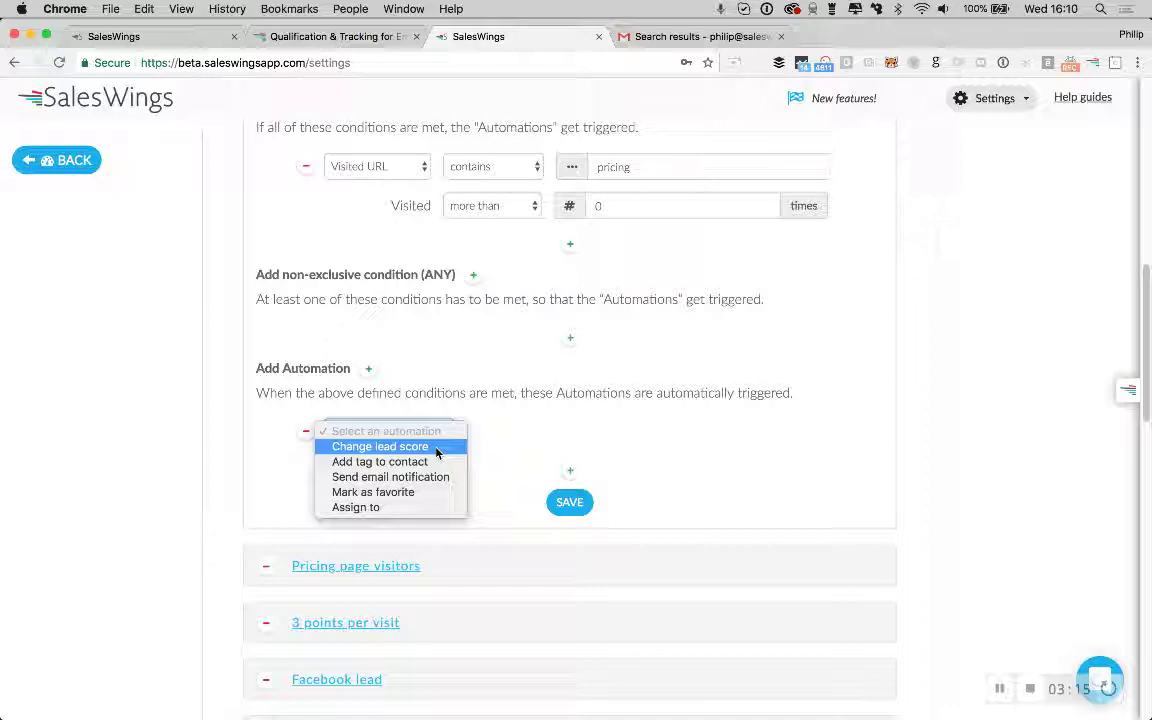
{"action": "left_click", "coordinate": [436, 453]}
{"action": "left_click", "coordinate": [509, 435]}
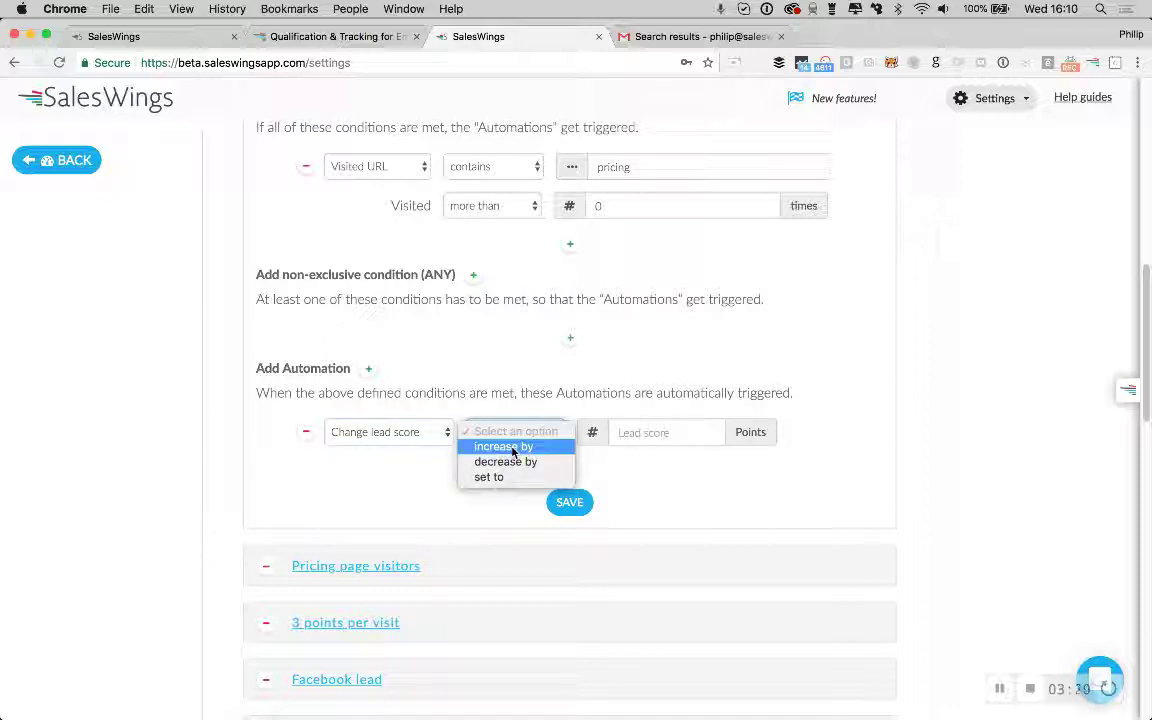
{"action": "left_click", "coordinate": [513, 448]}
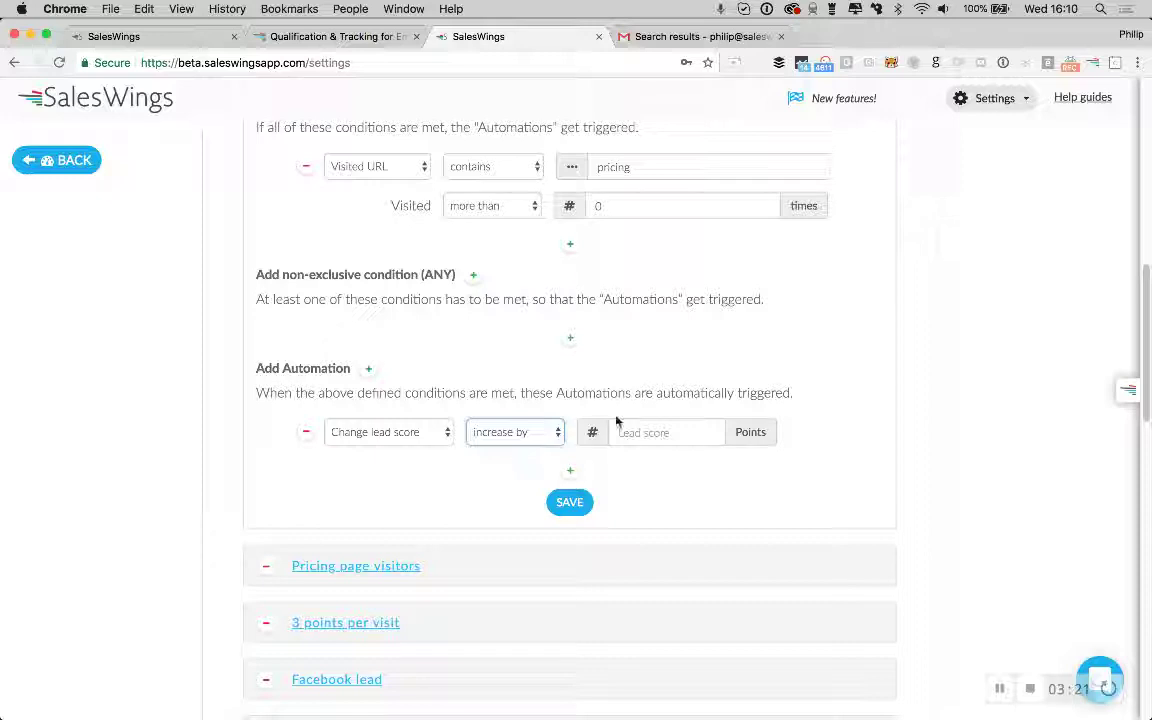
{"action": "left_click", "coordinate": [636, 432]}
{"action": "type", "text": "6"}
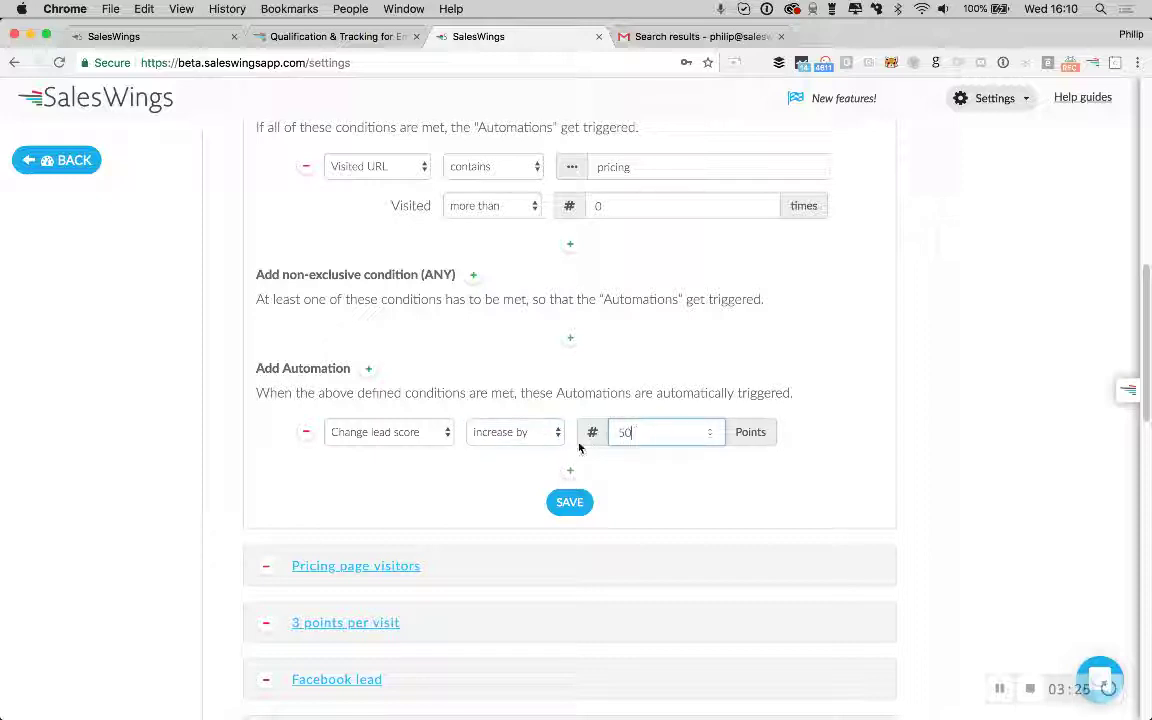
Add a second automation of type Add tag to contact and enter "pricing" as the new tag's name.
{"action": "left_click", "coordinate": [498, 472]}
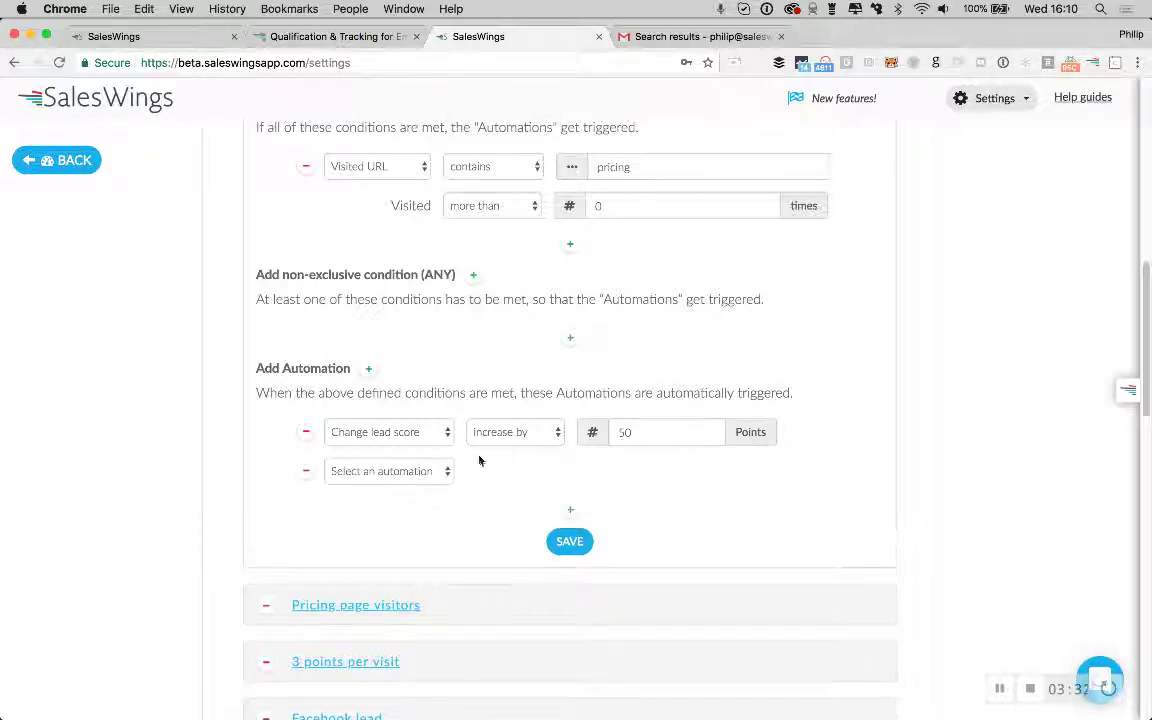
{"action": "left_click", "coordinate": [442, 473]}
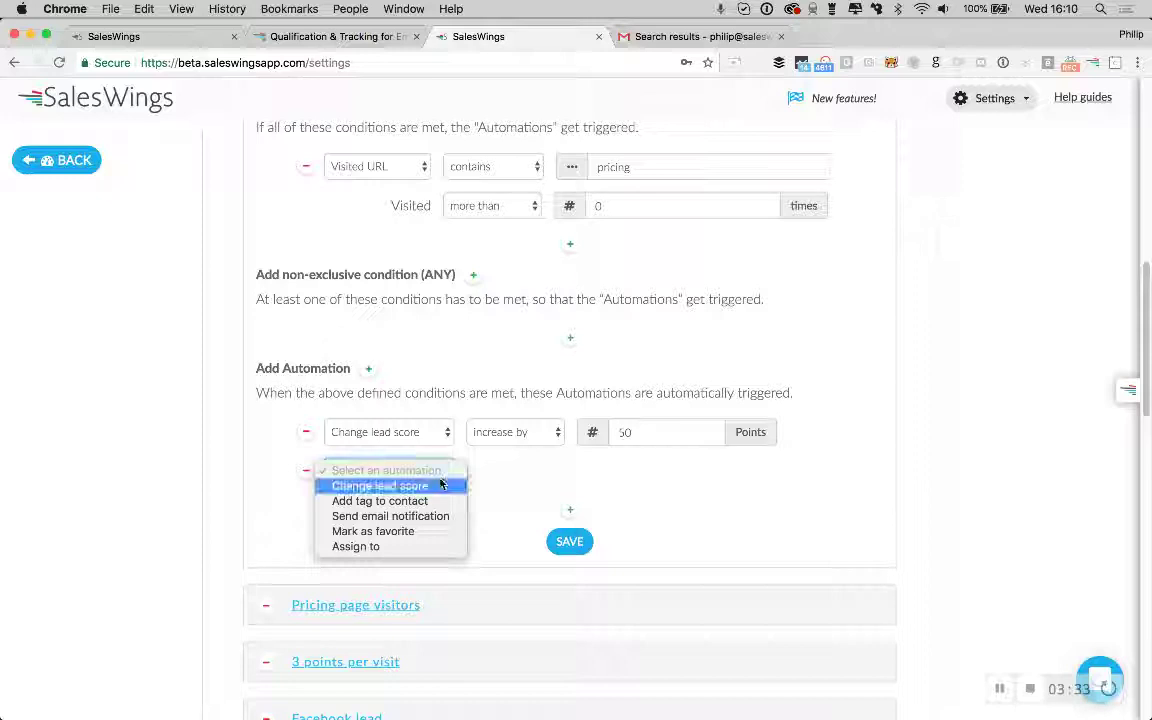
{"action": "left_click", "coordinate": [436, 501]}
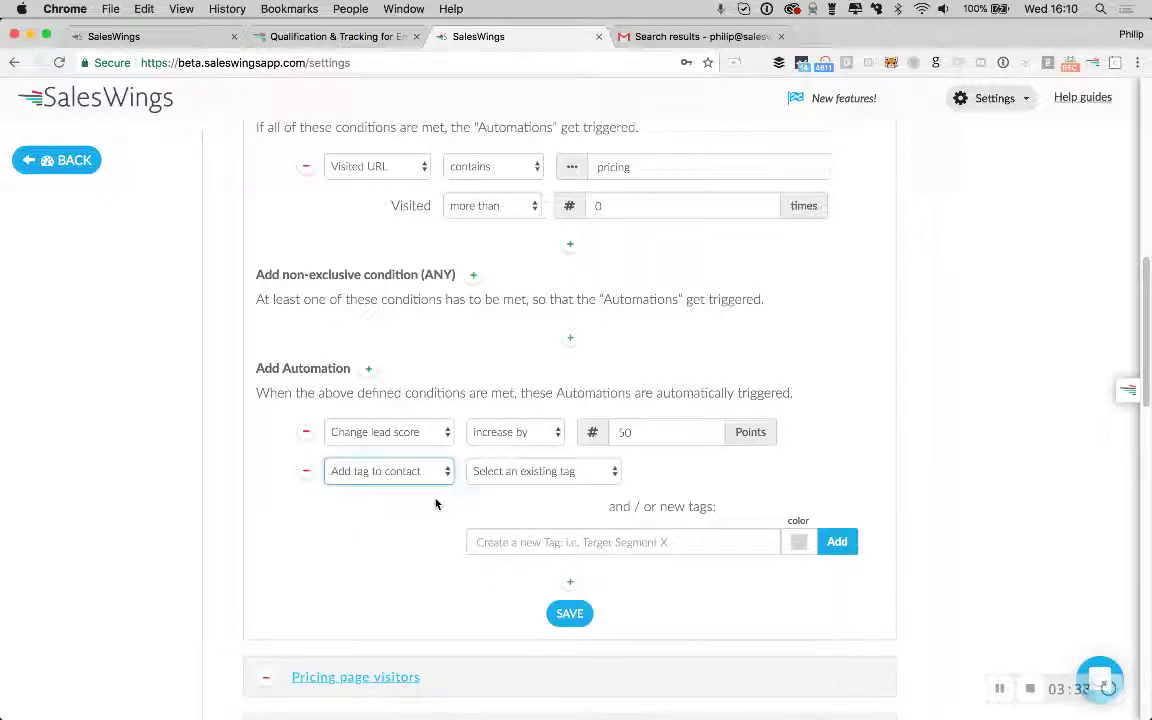
{"action": "left_click", "coordinate": [510, 541]}
{"action": "type", "text": "pricing"}
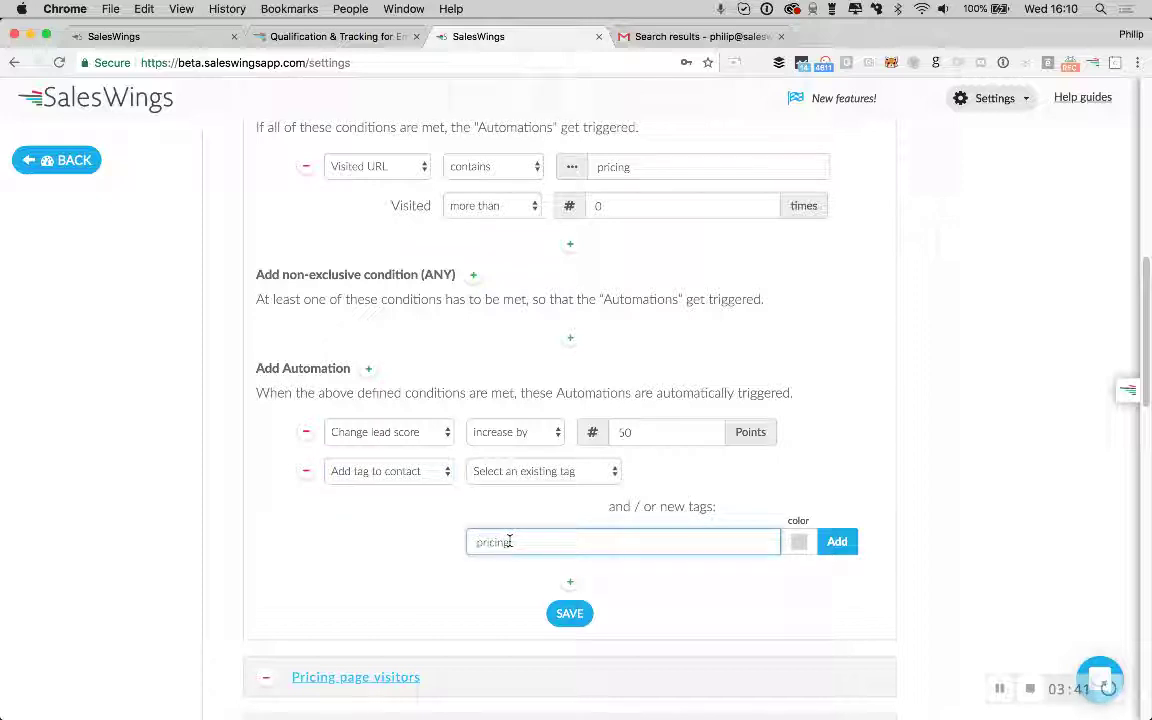
Check the existing tags, then give the new "pricing" tag a yellow color and add it.
{"action": "left_click", "coordinate": [512, 472]}
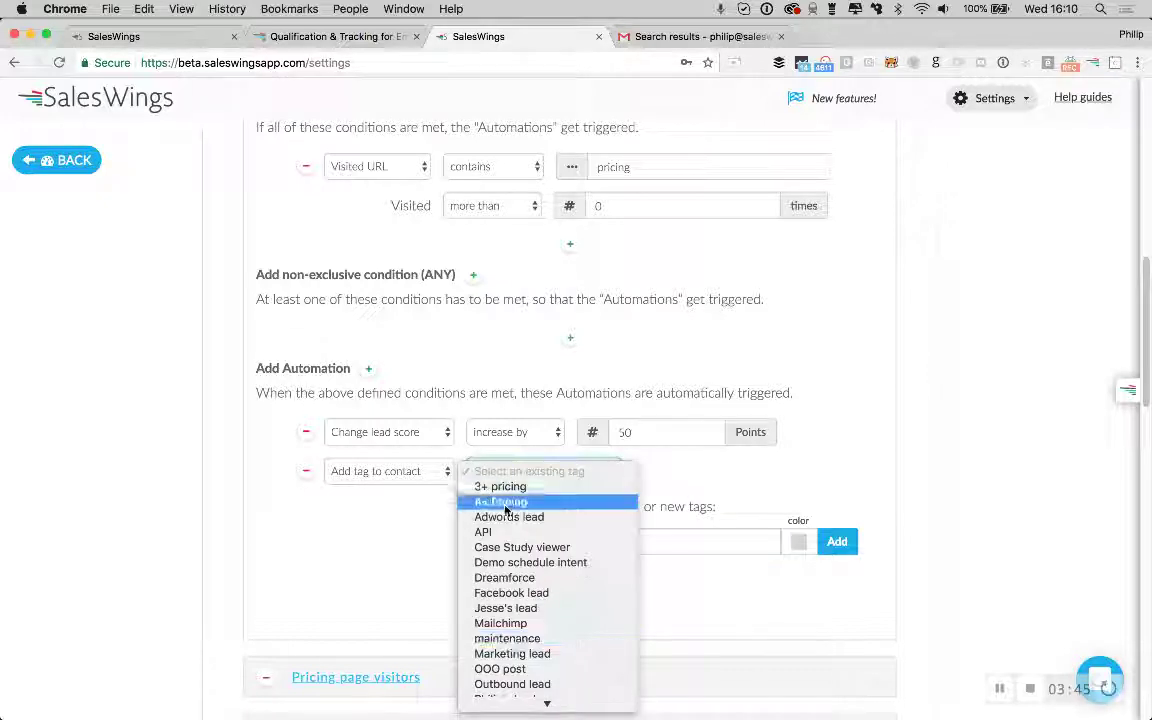
{"action": "left_click", "coordinate": [406, 519]}
{"action": "double_click", "coordinate": [497, 543]}
{"action": "left_click", "coordinate": [537, 542]}
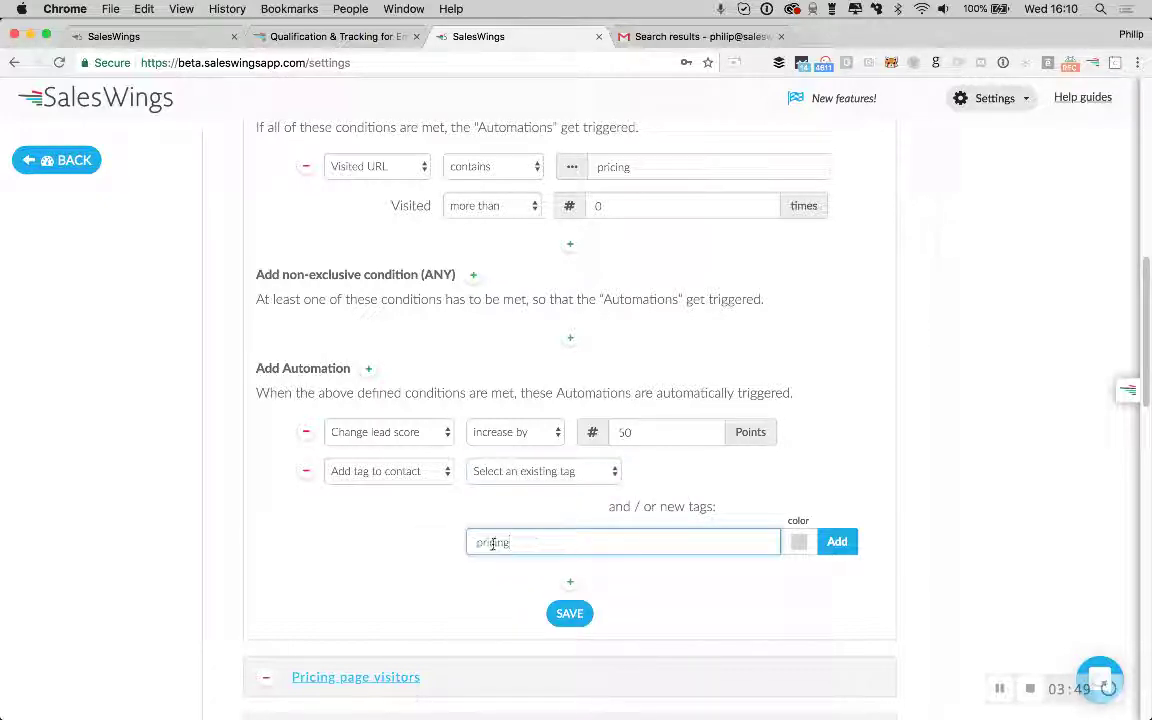
{"action": "left_click", "coordinate": [800, 546]}
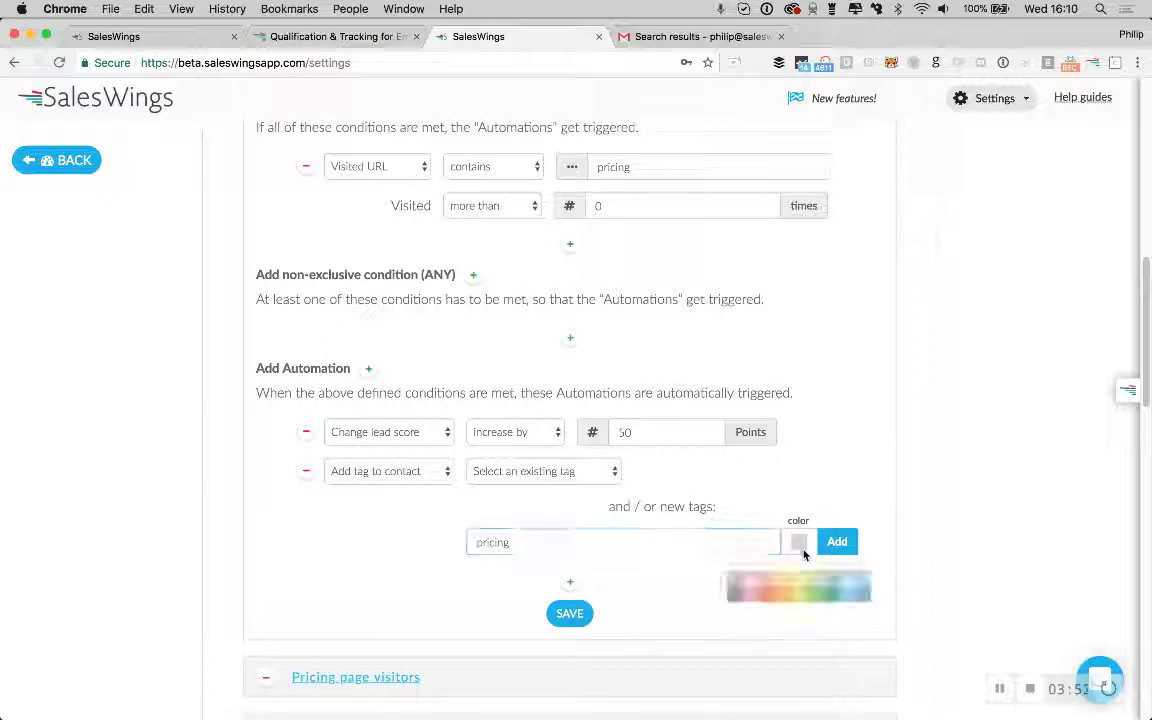
{"action": "left_click", "coordinate": [802, 596]}
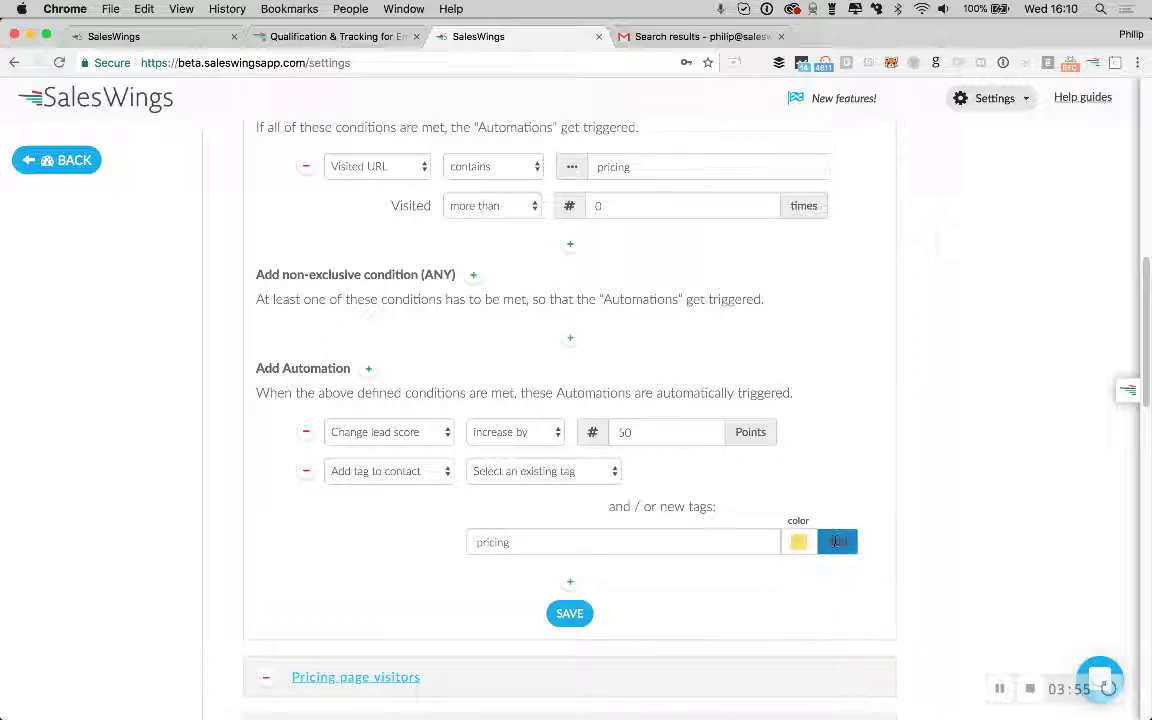
{"action": "left_click", "coordinate": [836, 541]}
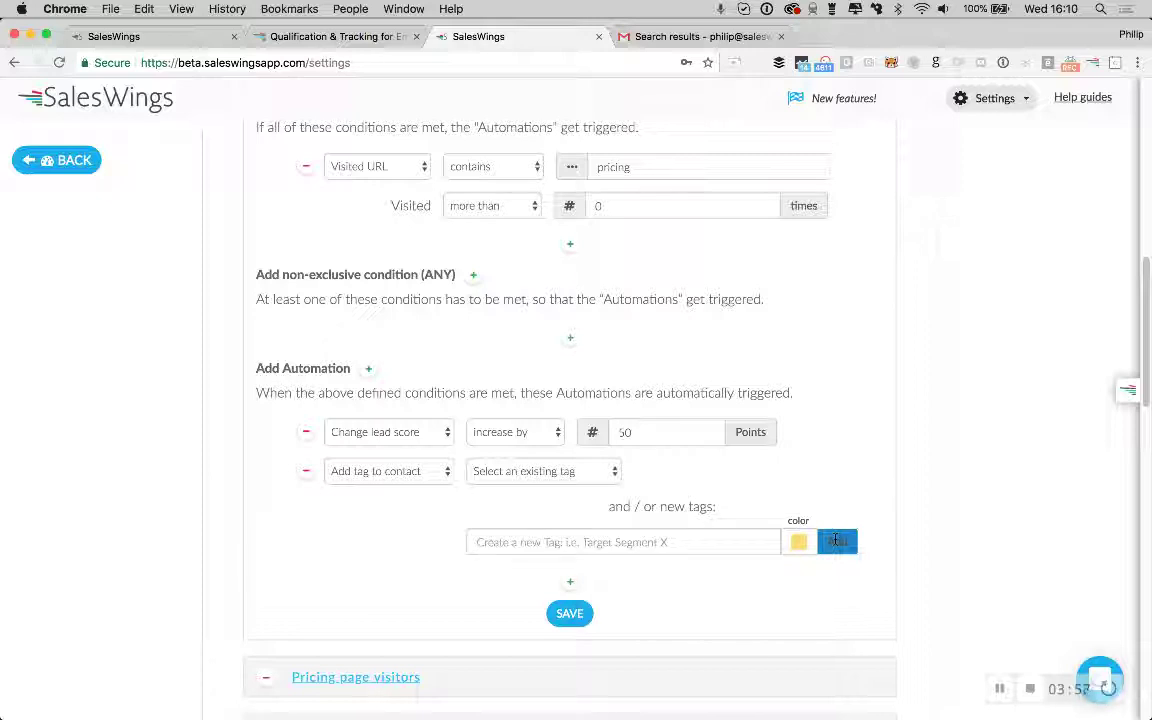
Choose "pricing" from the existing tags for the Add tag to contact automation.
{"action": "left_click", "coordinate": [589, 474]}
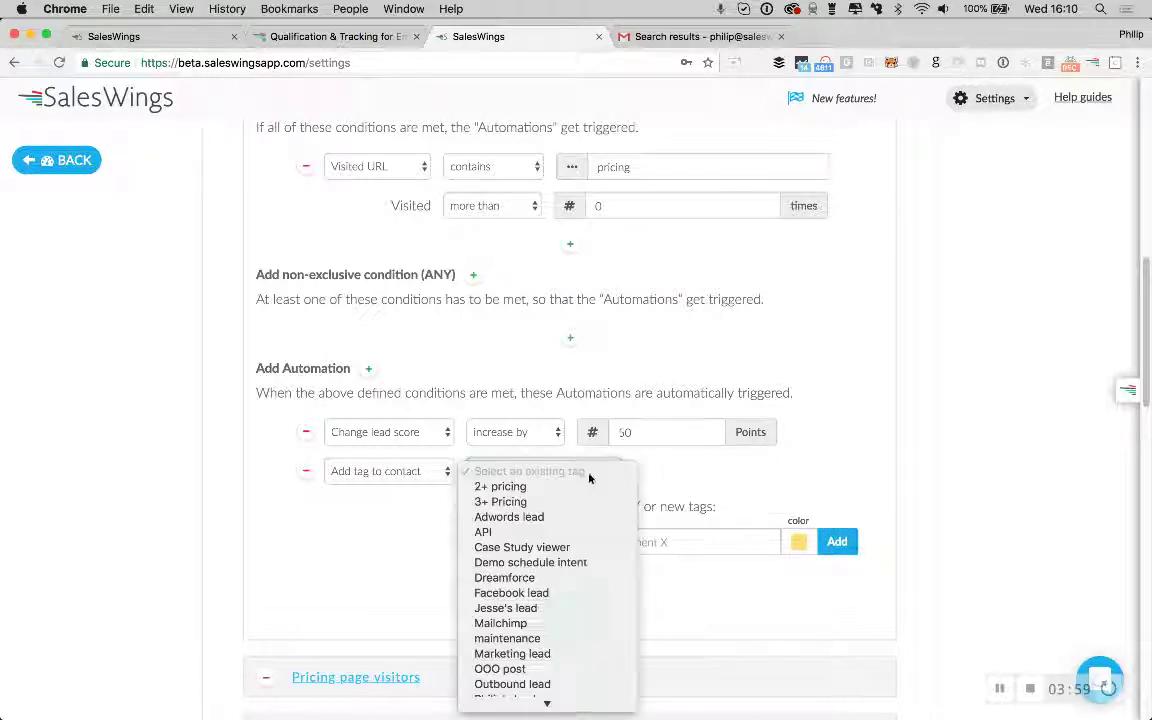
{"action": "scroll", "coordinate": [583, 626], "scroll_direction": "down", "scroll_amount": 2}
{"action": "left_click", "coordinate": [580, 645]}
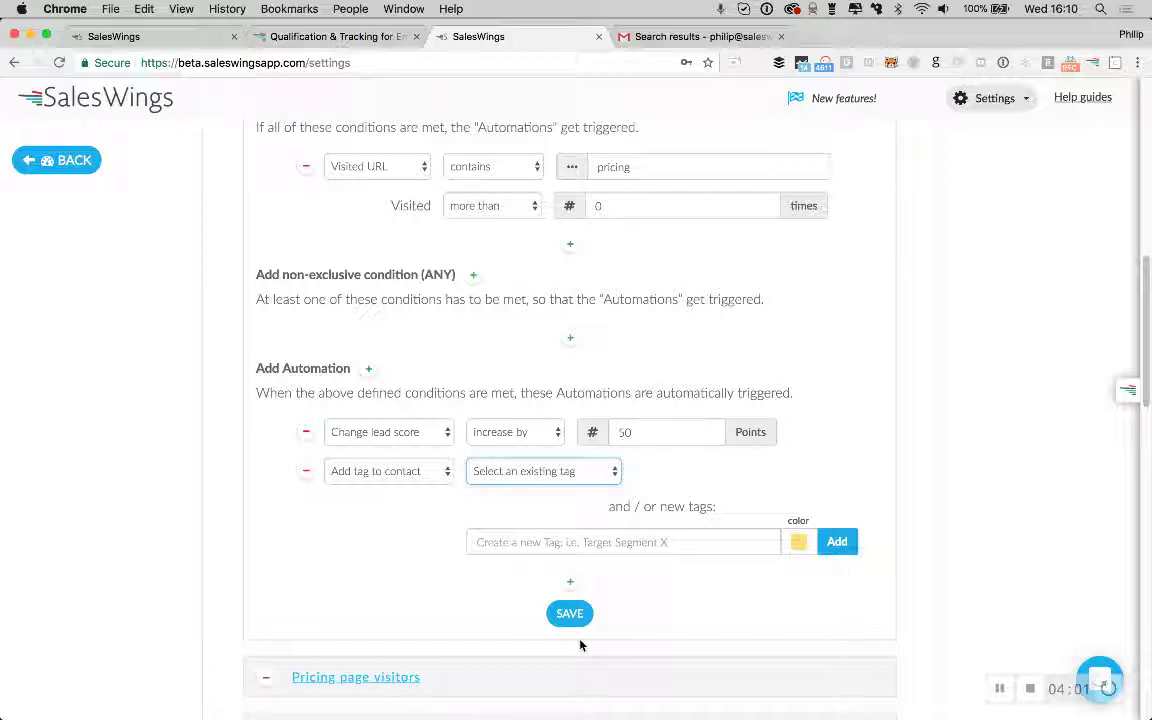
{"action": "scroll", "coordinate": [545, 585], "scroll_direction": "down", "scroll_amount": 1}
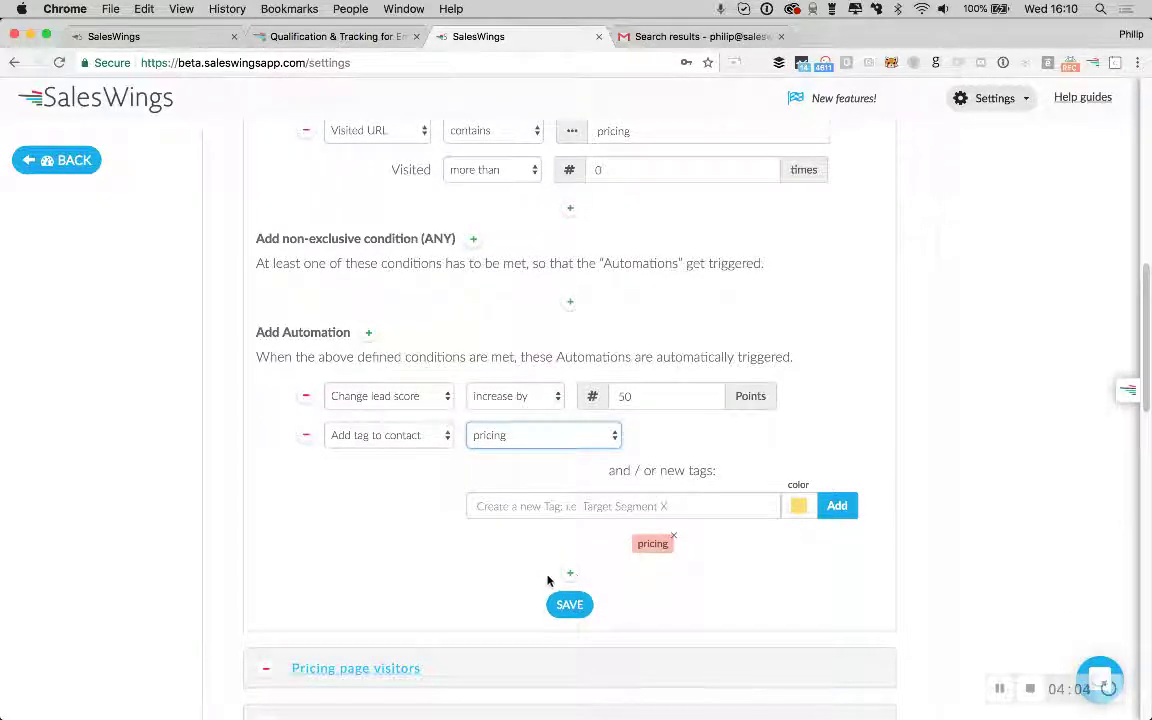
Add a third automation that sends an email notification to the Assigned Lead Owner.
{"action": "left_click", "coordinate": [570, 574]}
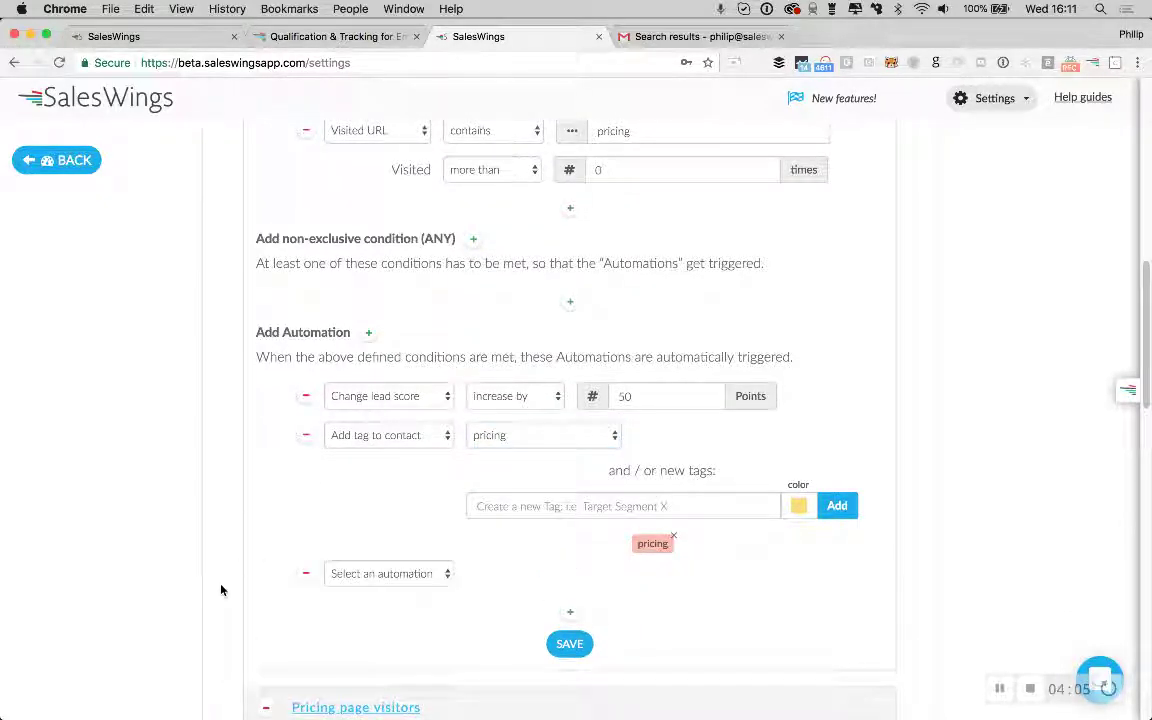
{"action": "scroll", "coordinate": [222, 590], "scroll_direction": "down", "scroll_amount": 2}
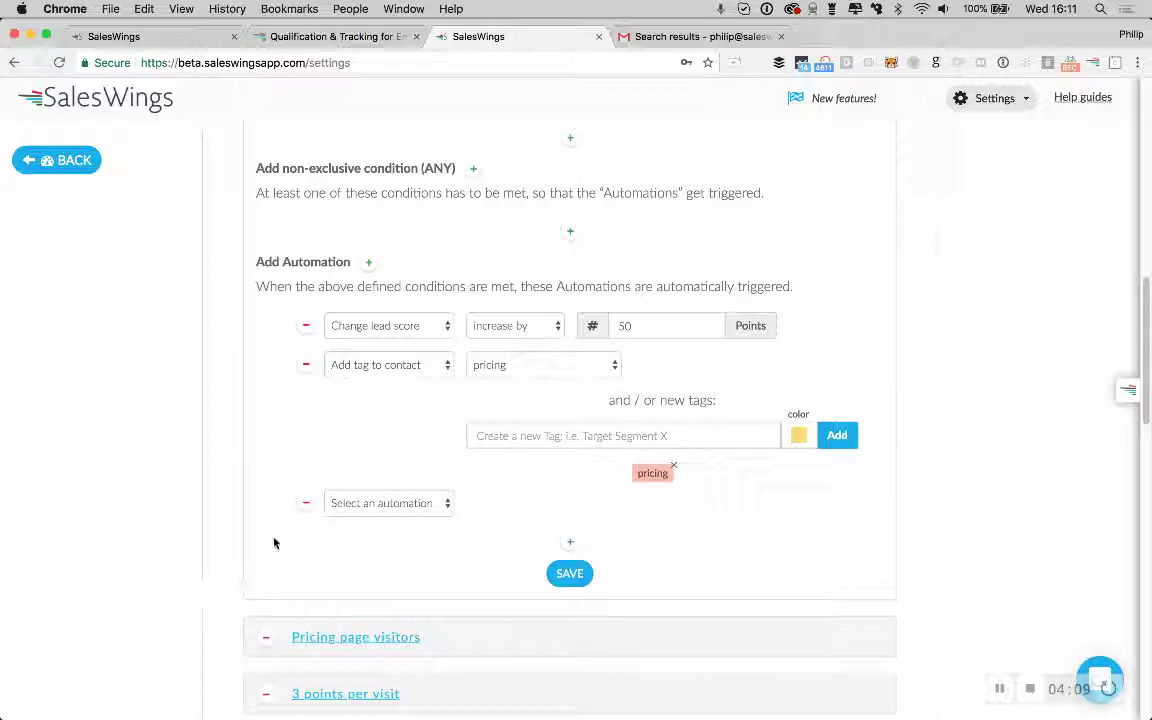
{"action": "left_click", "coordinate": [327, 504]}
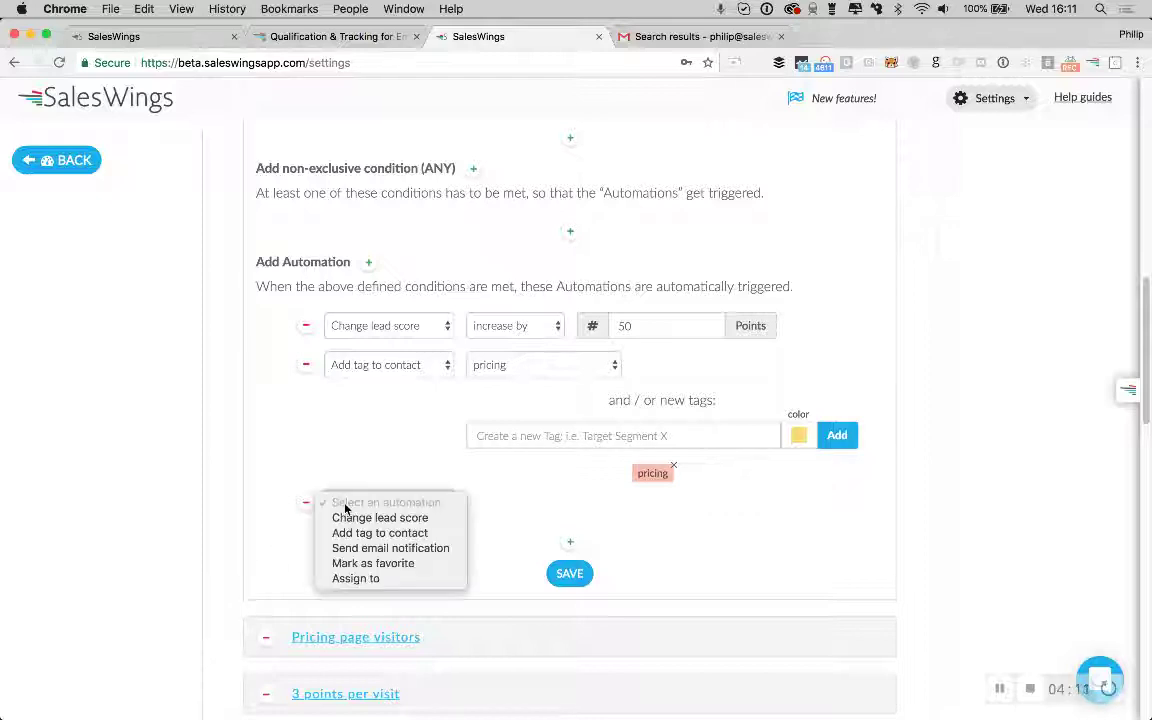
{"action": "left_click", "coordinate": [390, 550]}
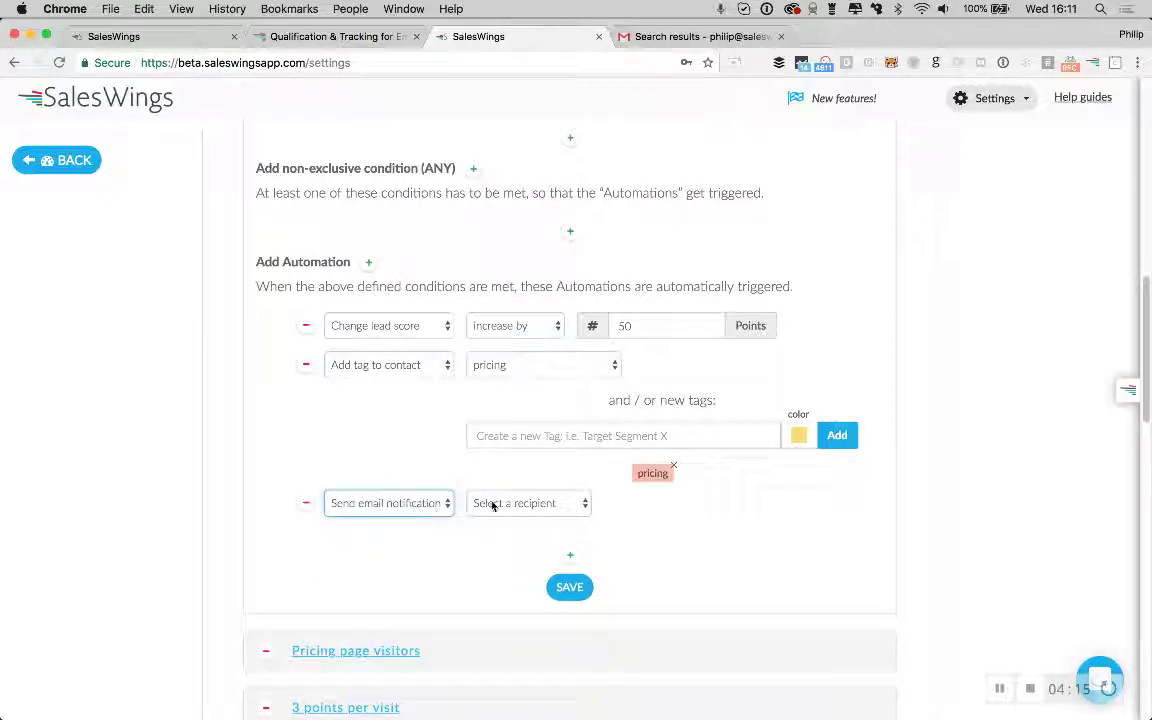
{"action": "left_click", "coordinate": [494, 504]}
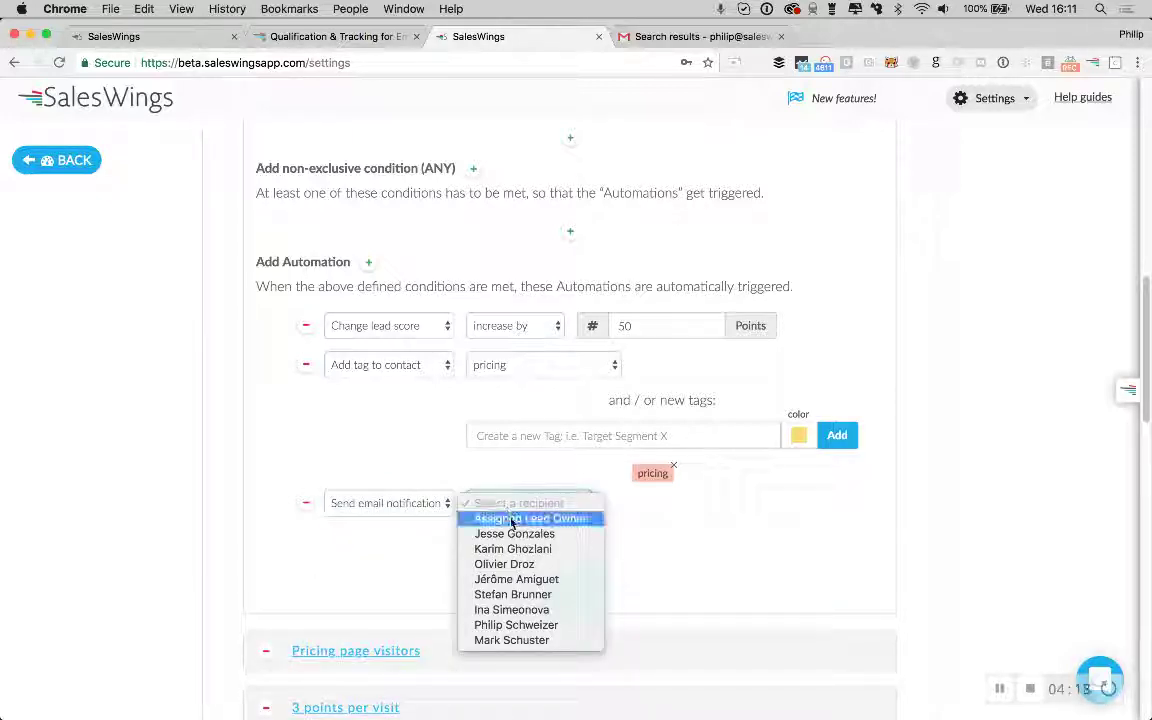
{"action": "left_click", "coordinate": [500, 520]}
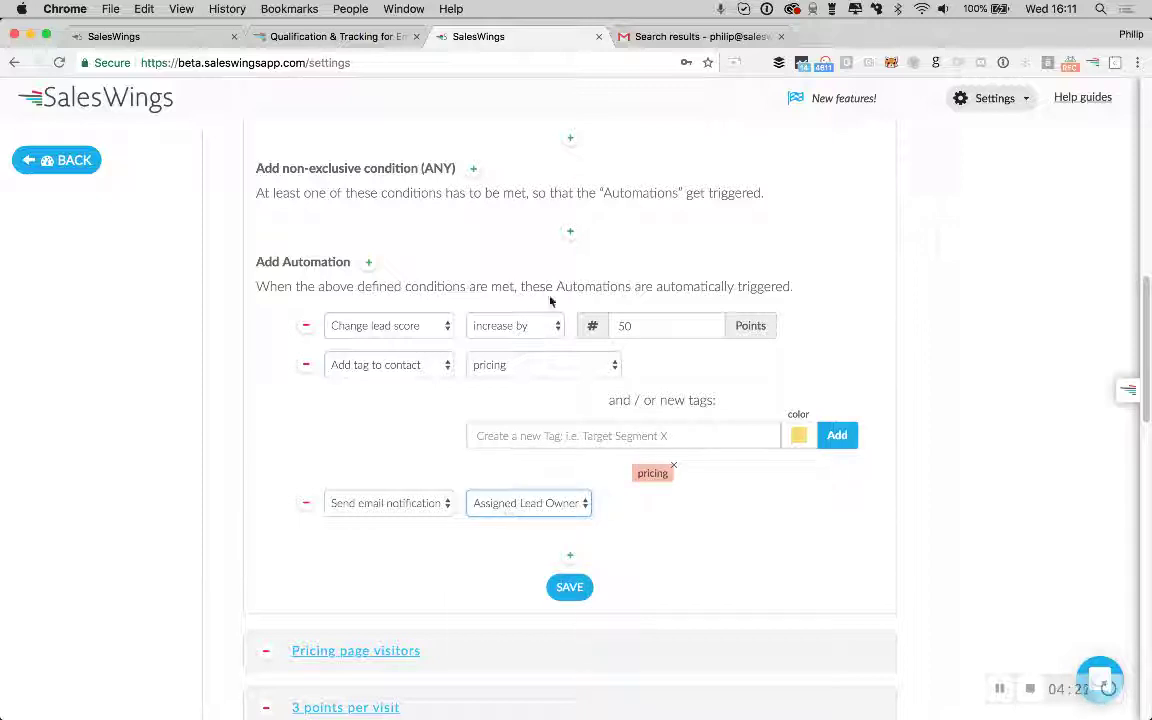
Review the segment's visited-URL condition together with its score, tag and email notification automations.
{"action": "scroll", "coordinate": [549, 301], "scroll_direction": "up", "scroll_amount": 3}
{"action": "scroll", "coordinate": [549, 301], "scroll_direction": "up", "scroll_amount": 1}
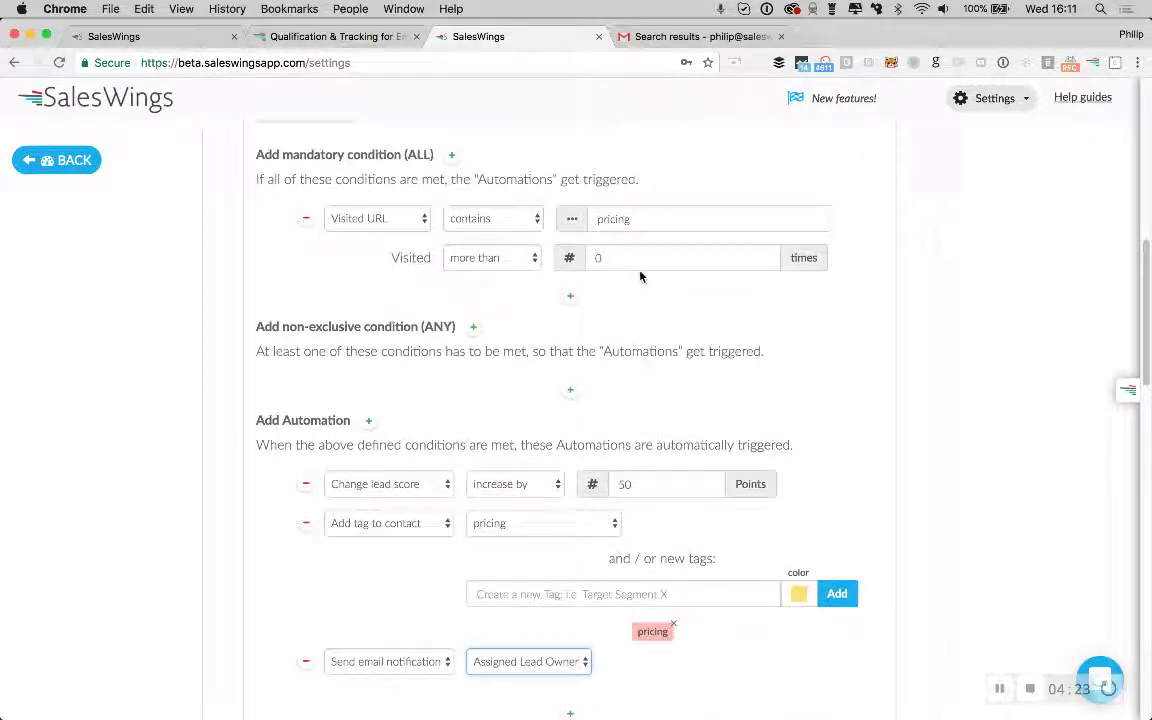
{"action": "scroll", "coordinate": [545, 368], "scroll_direction": "down", "scroll_amount": 5}
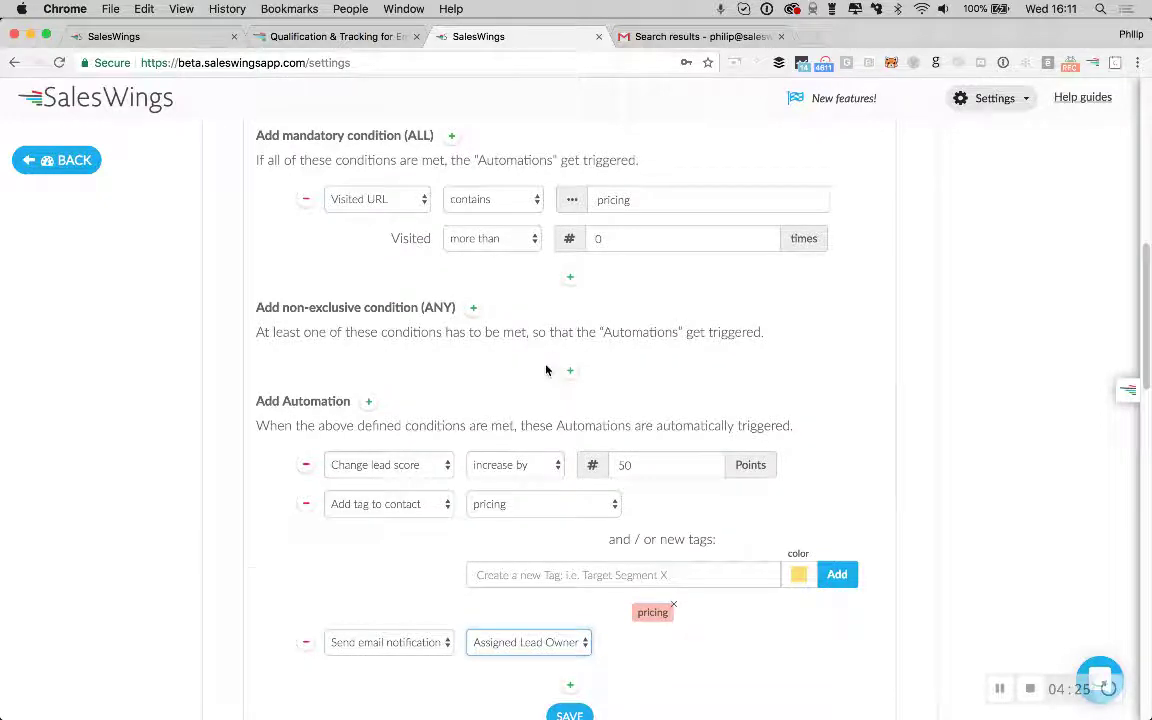
{"action": "left_click", "coordinate": [568, 543]}
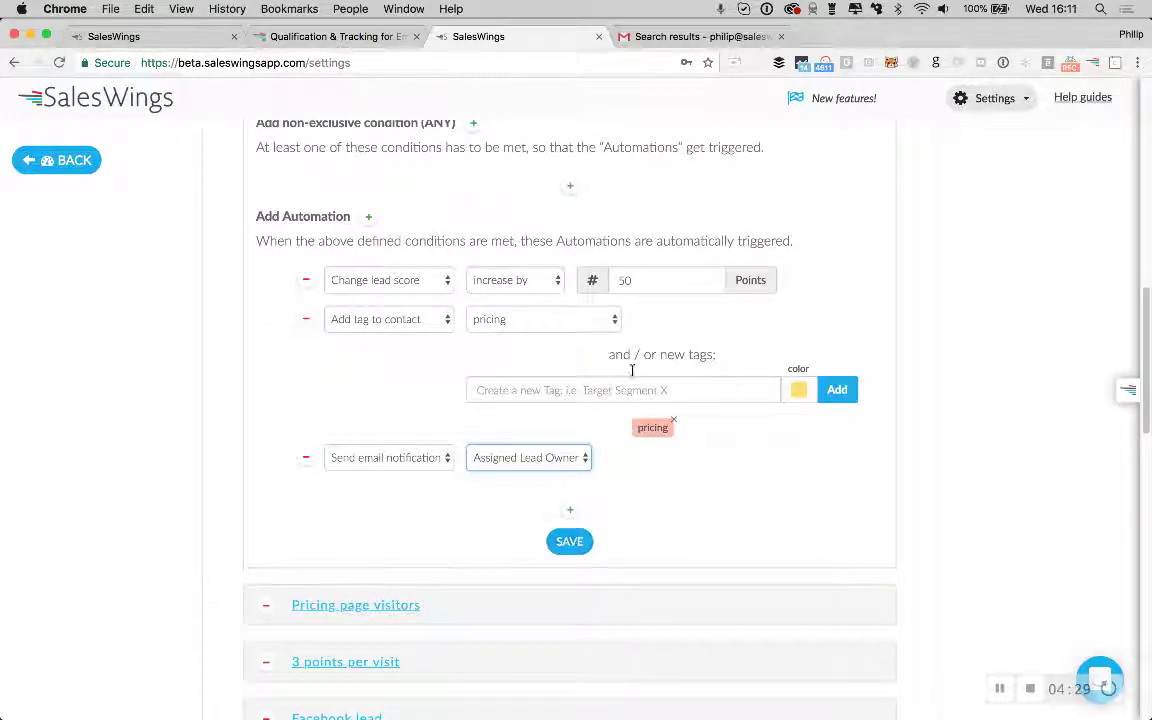
{"action": "scroll", "coordinate": [570, 265], "scroll_direction": "up", "scroll_amount": 5}
{"action": "scroll", "coordinate": [570, 265], "scroll_direction": "up", "scroll_amount": 3}
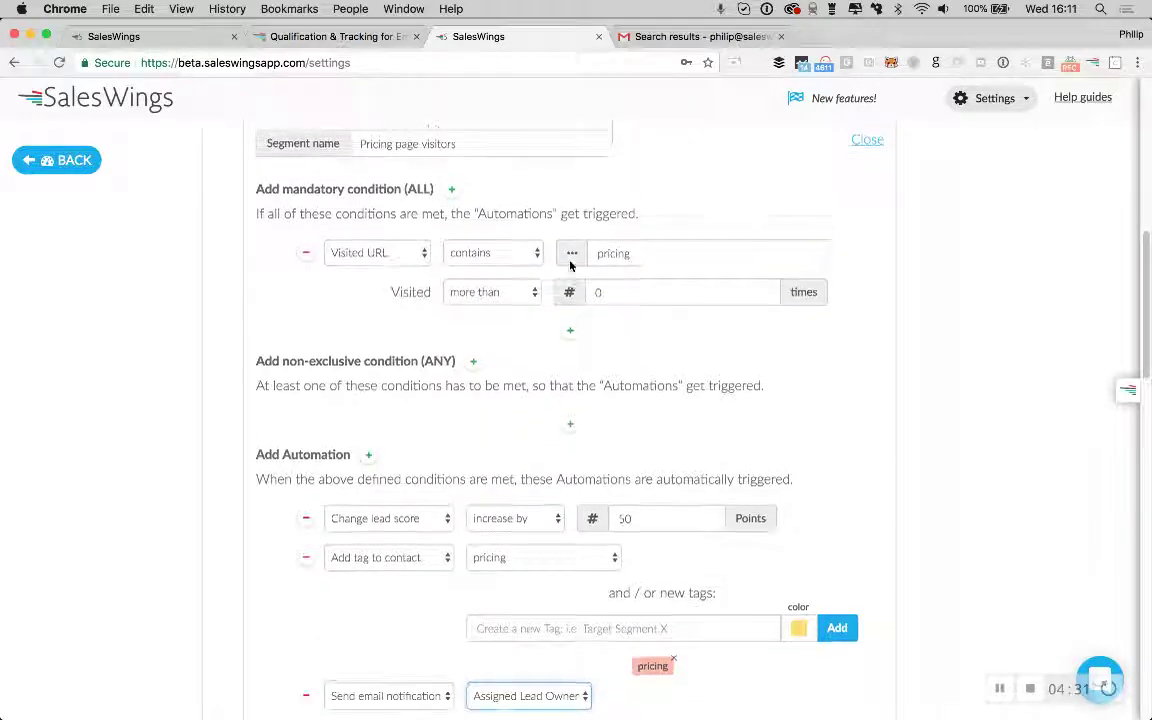